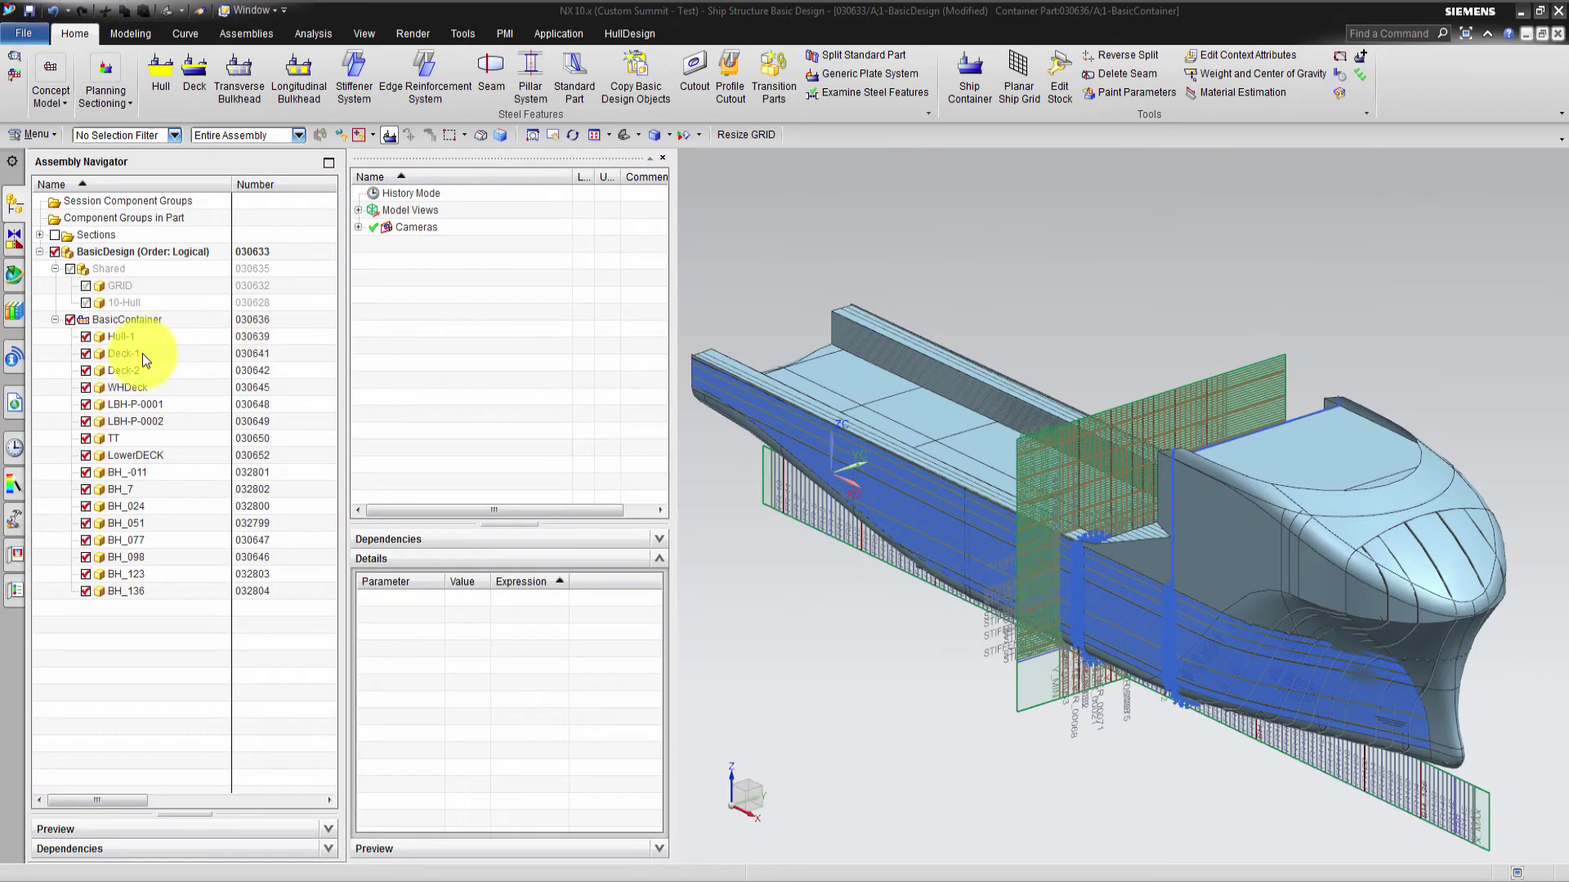
# - Select Deck-1 in the Assembly Navigator so its deck plate highlights on the hull
pyautogui.click(143, 353)
pyautogui.rightClick(142, 353)
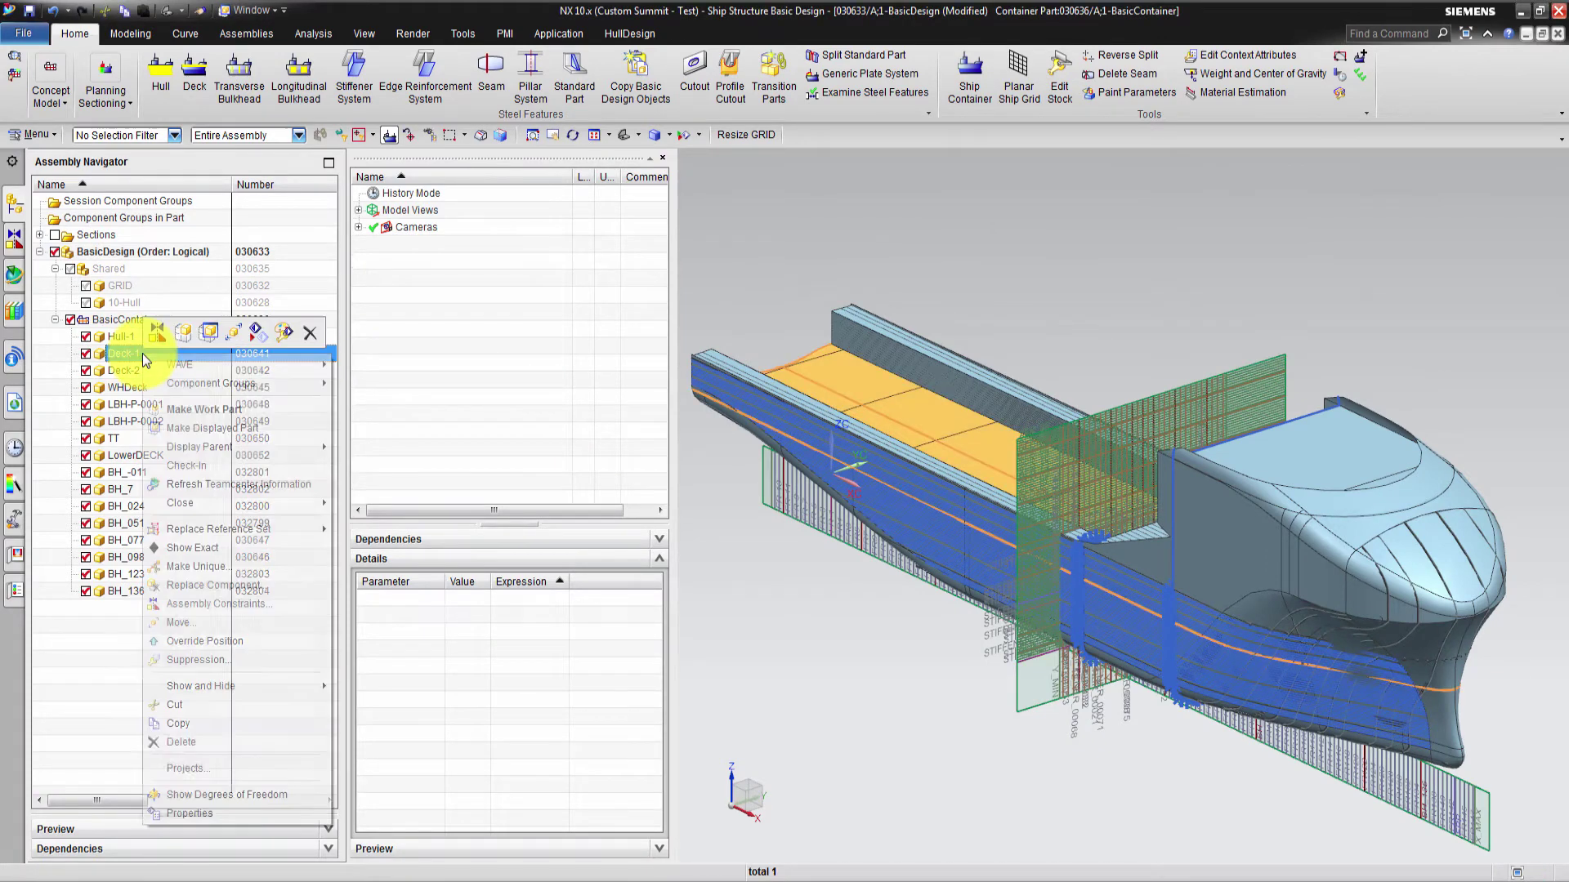
pyautogui.click(223, 812)
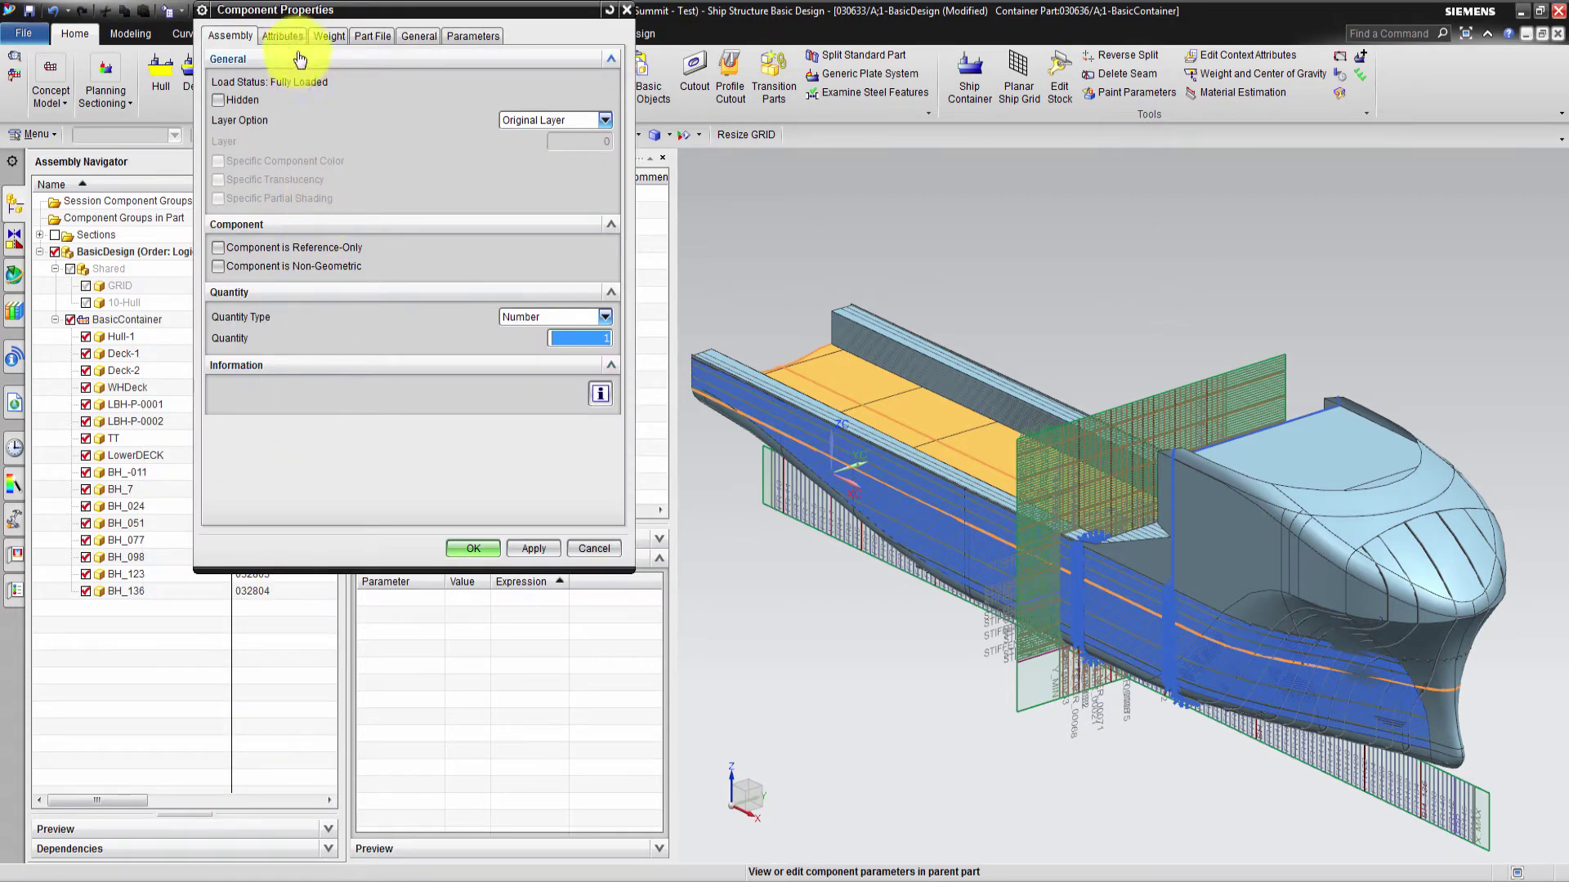
pyautogui.click(284, 35)
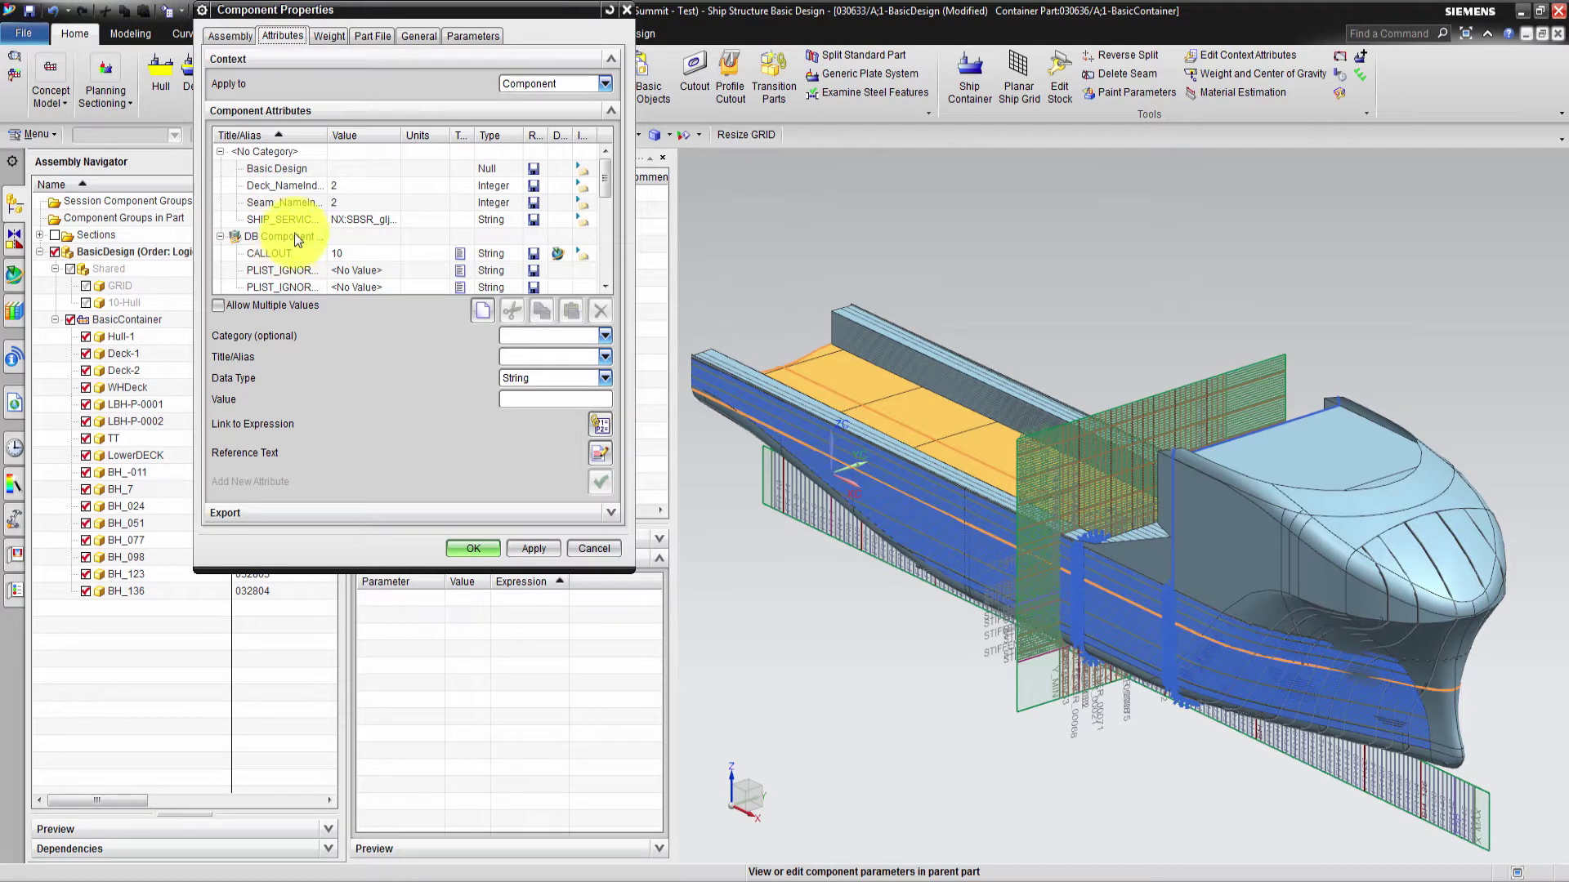
pyautogui.click(306, 190)
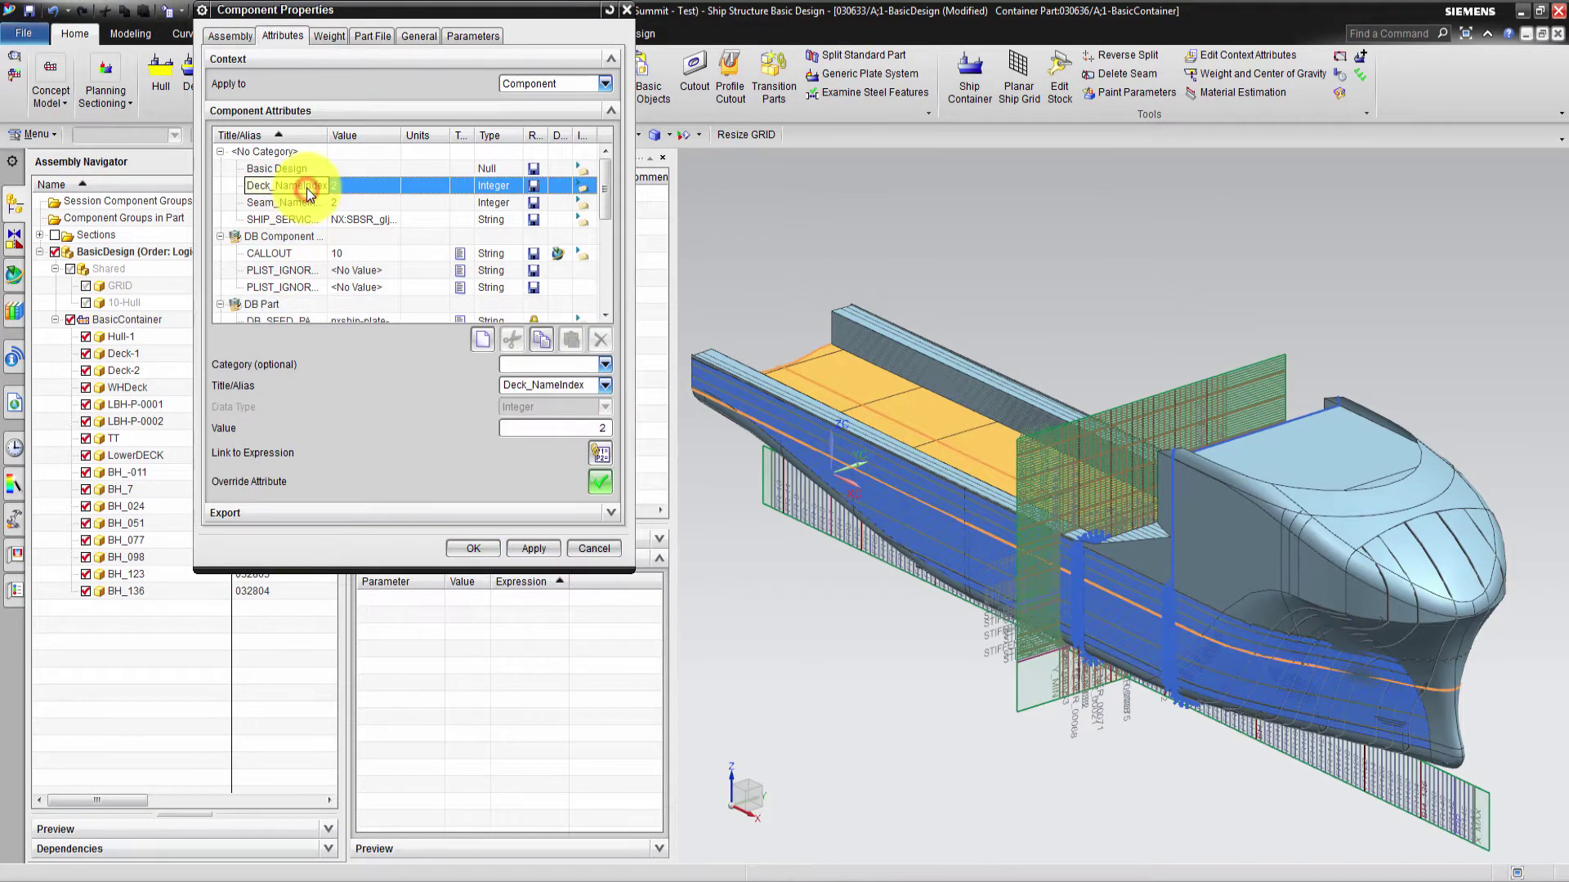
pyautogui.doubleClick(539, 384)
pyautogui.rightClick(540, 385)
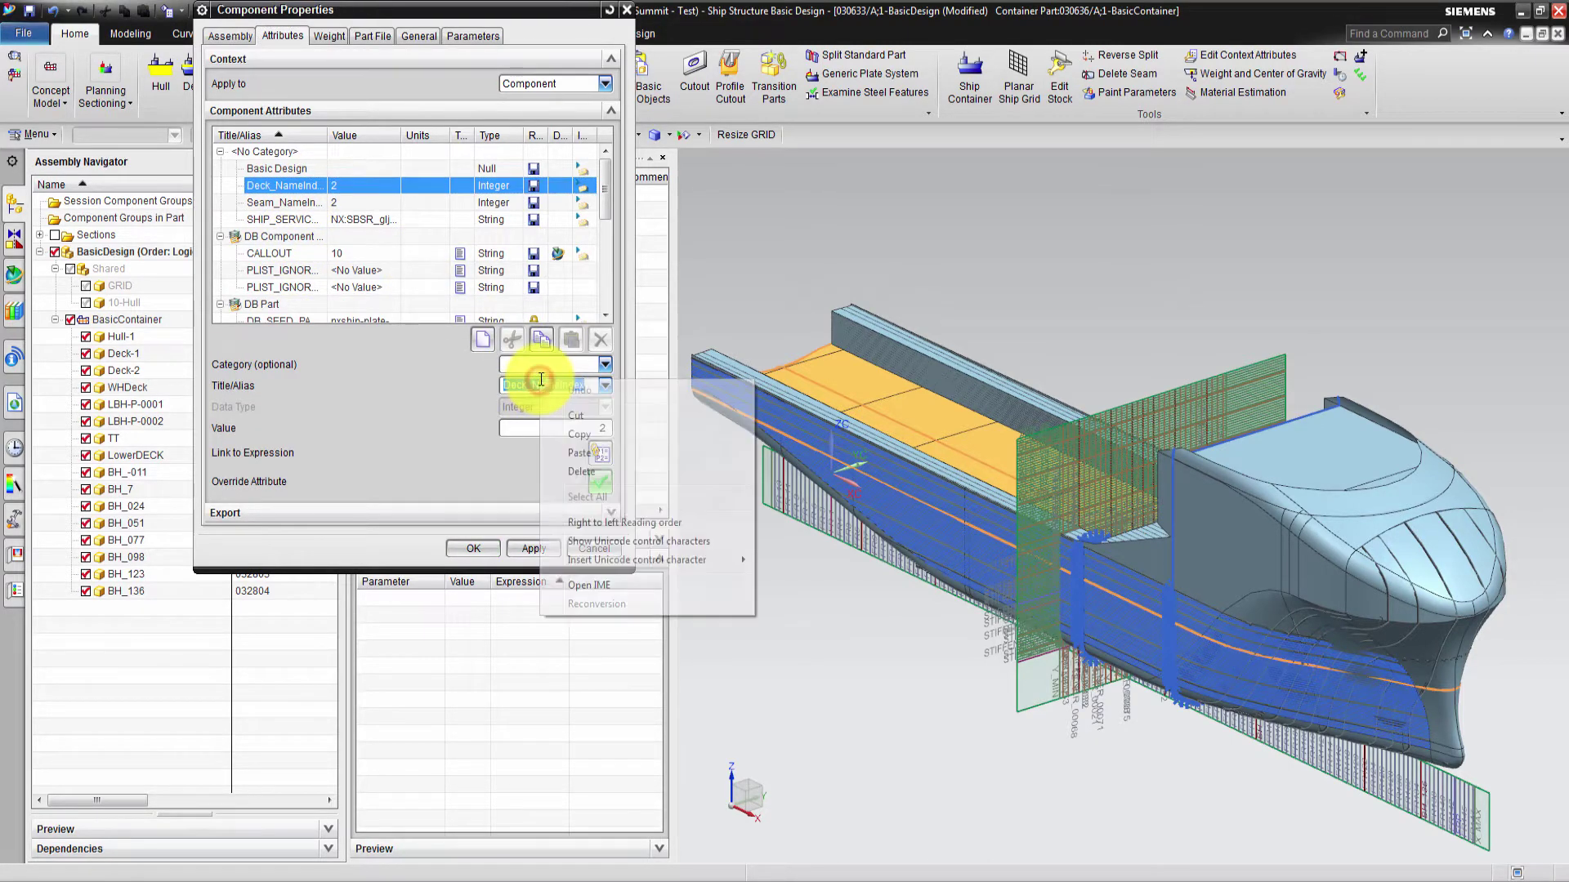
pyautogui.click(562, 429)
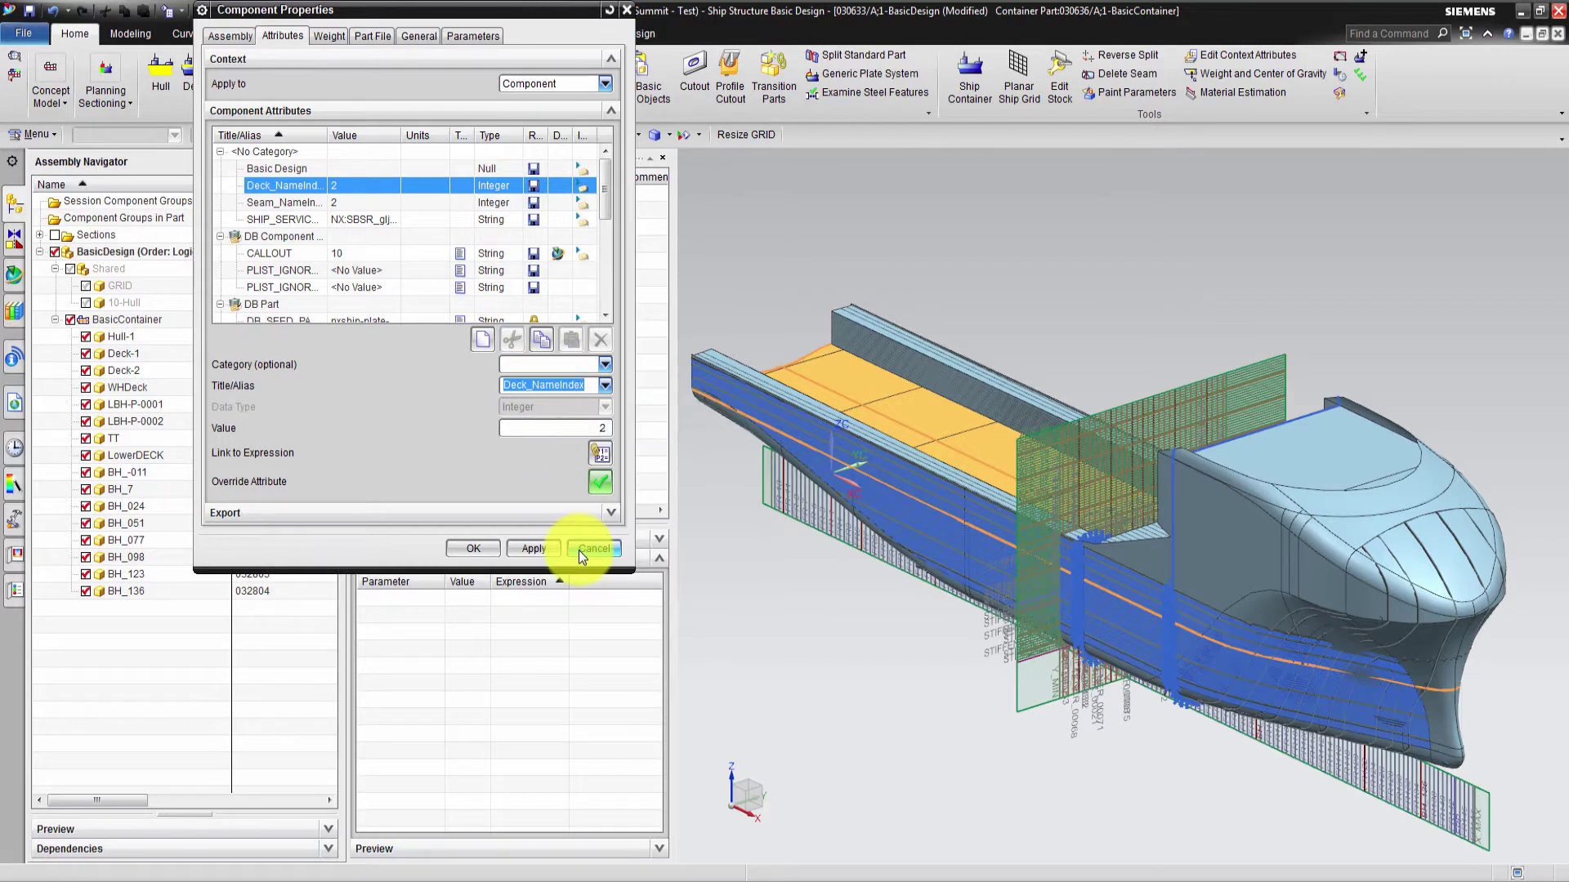
pyautogui.click(579, 550)
pyautogui.rightClick(152, 223)
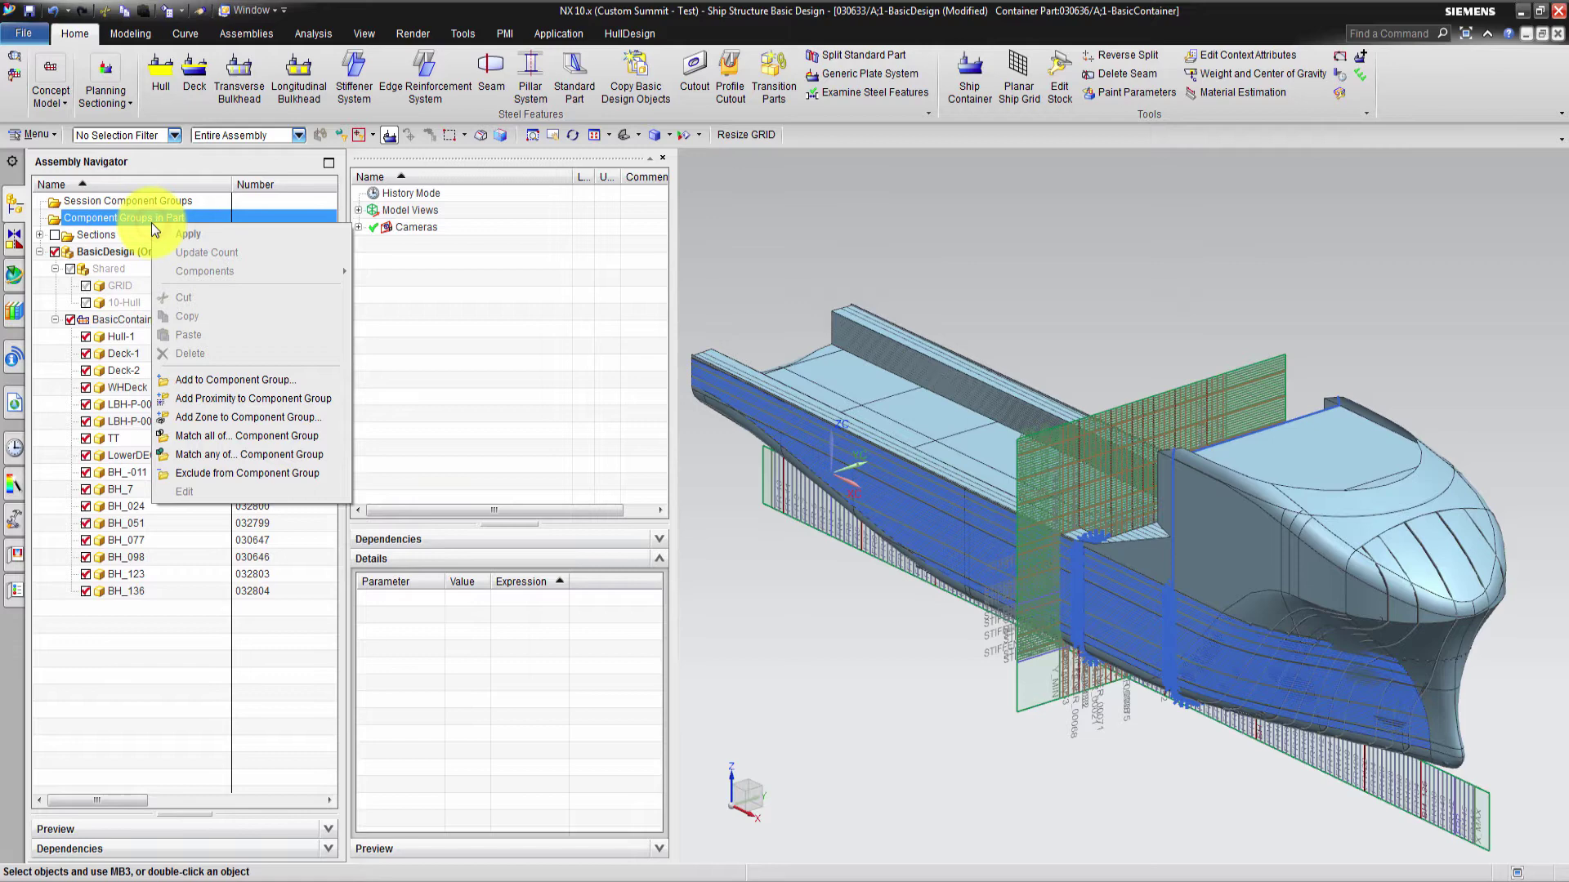
# - Create an attribute-rule component group matching parts where Deck_NameIndex exists
pyautogui.click(266, 379)
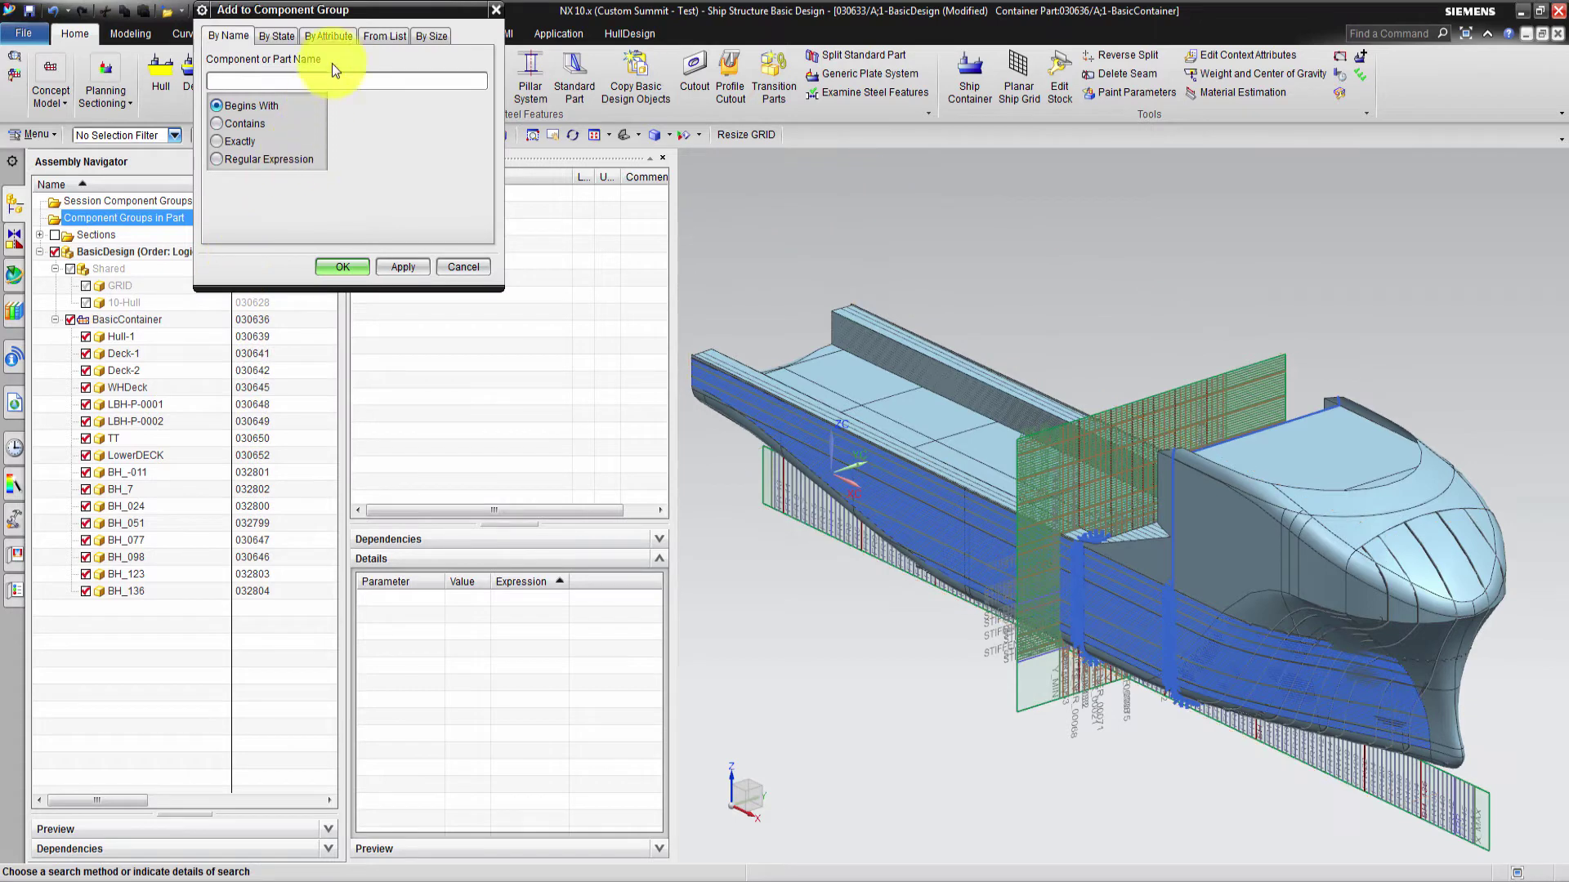
pyautogui.click(329, 35)
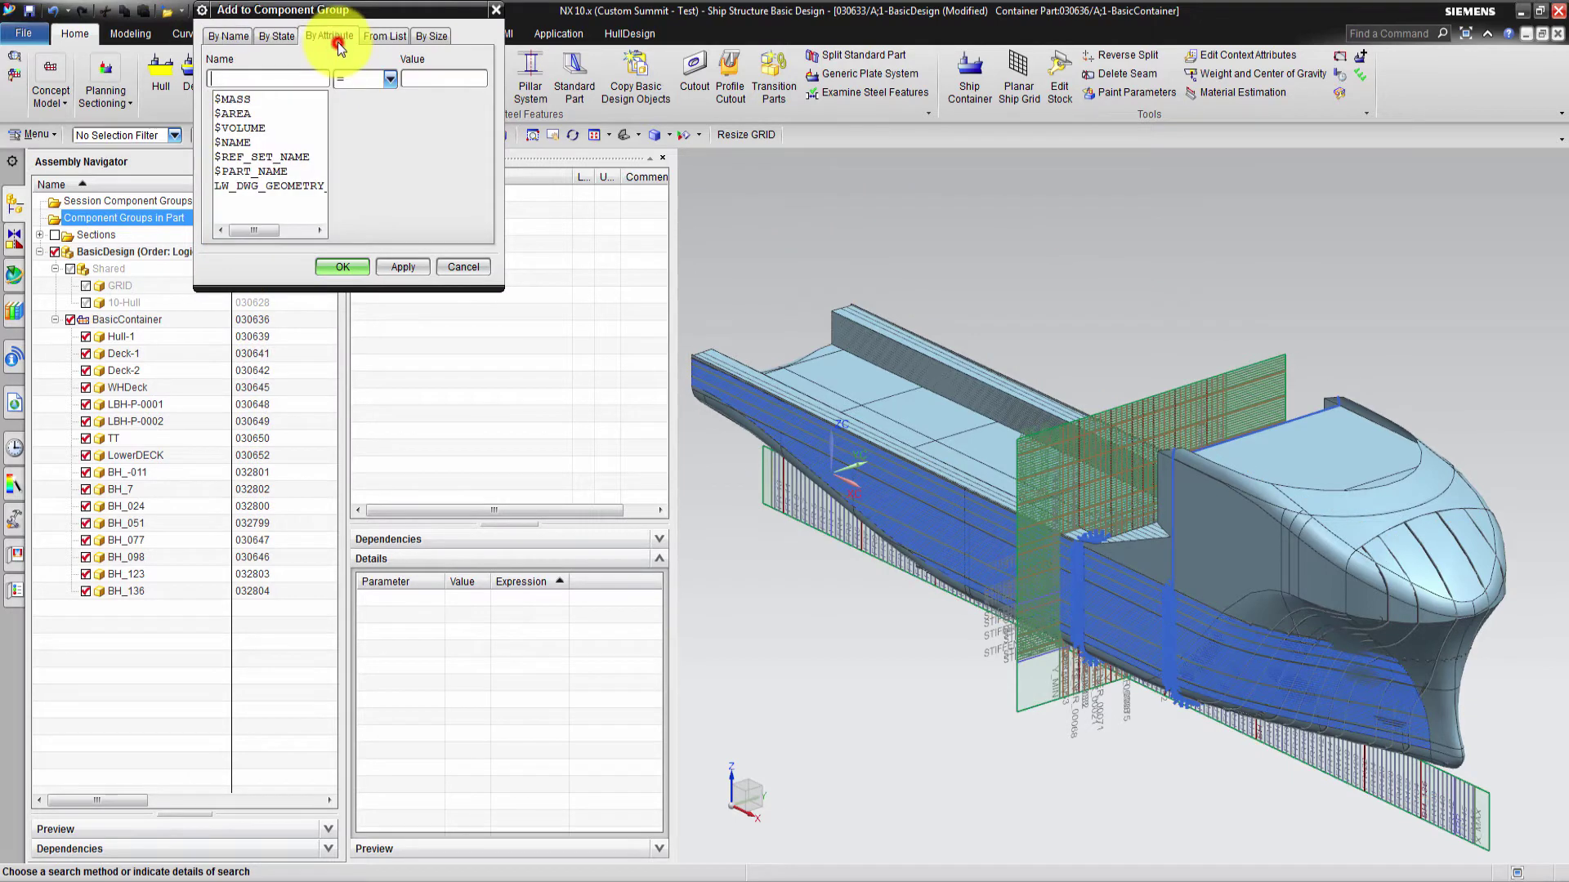
pyautogui.rightClick(268, 79)
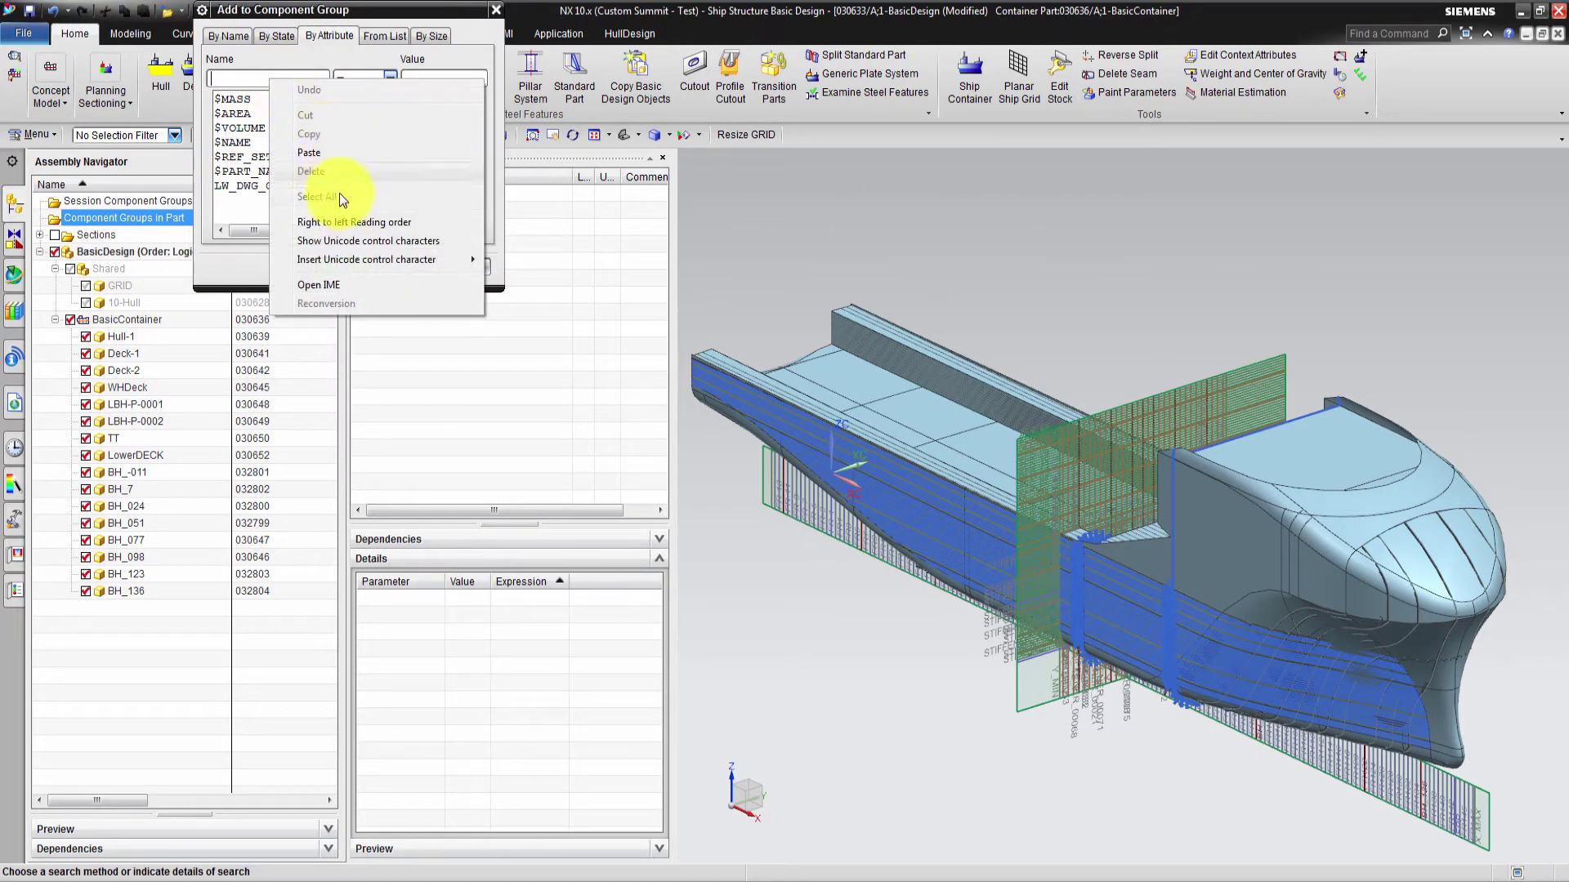
pyautogui.click(340, 155)
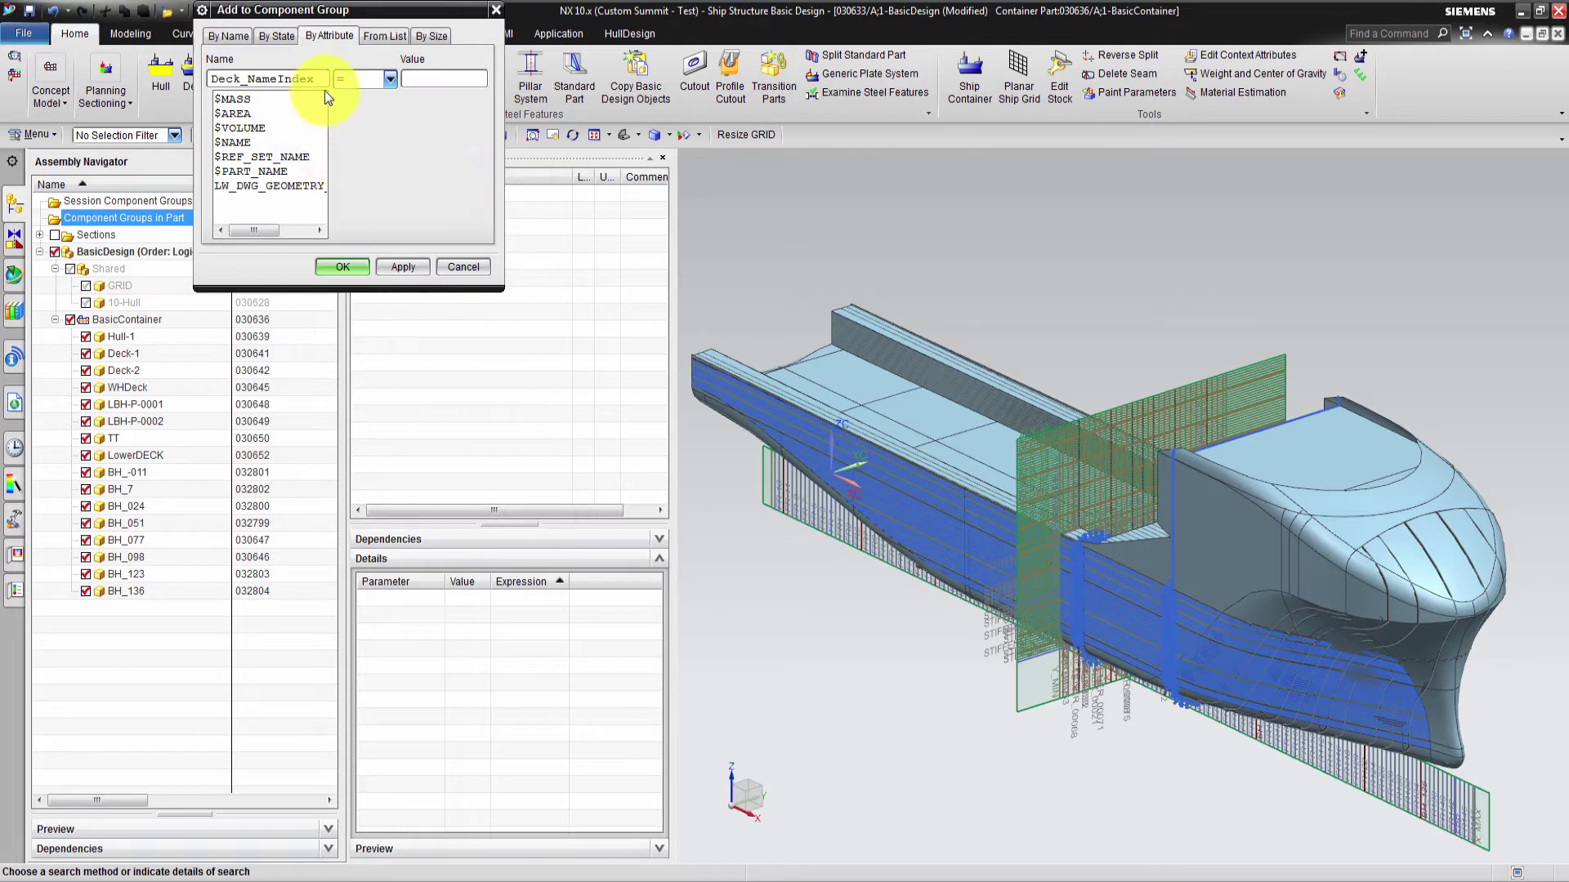
pyautogui.click(393, 78)
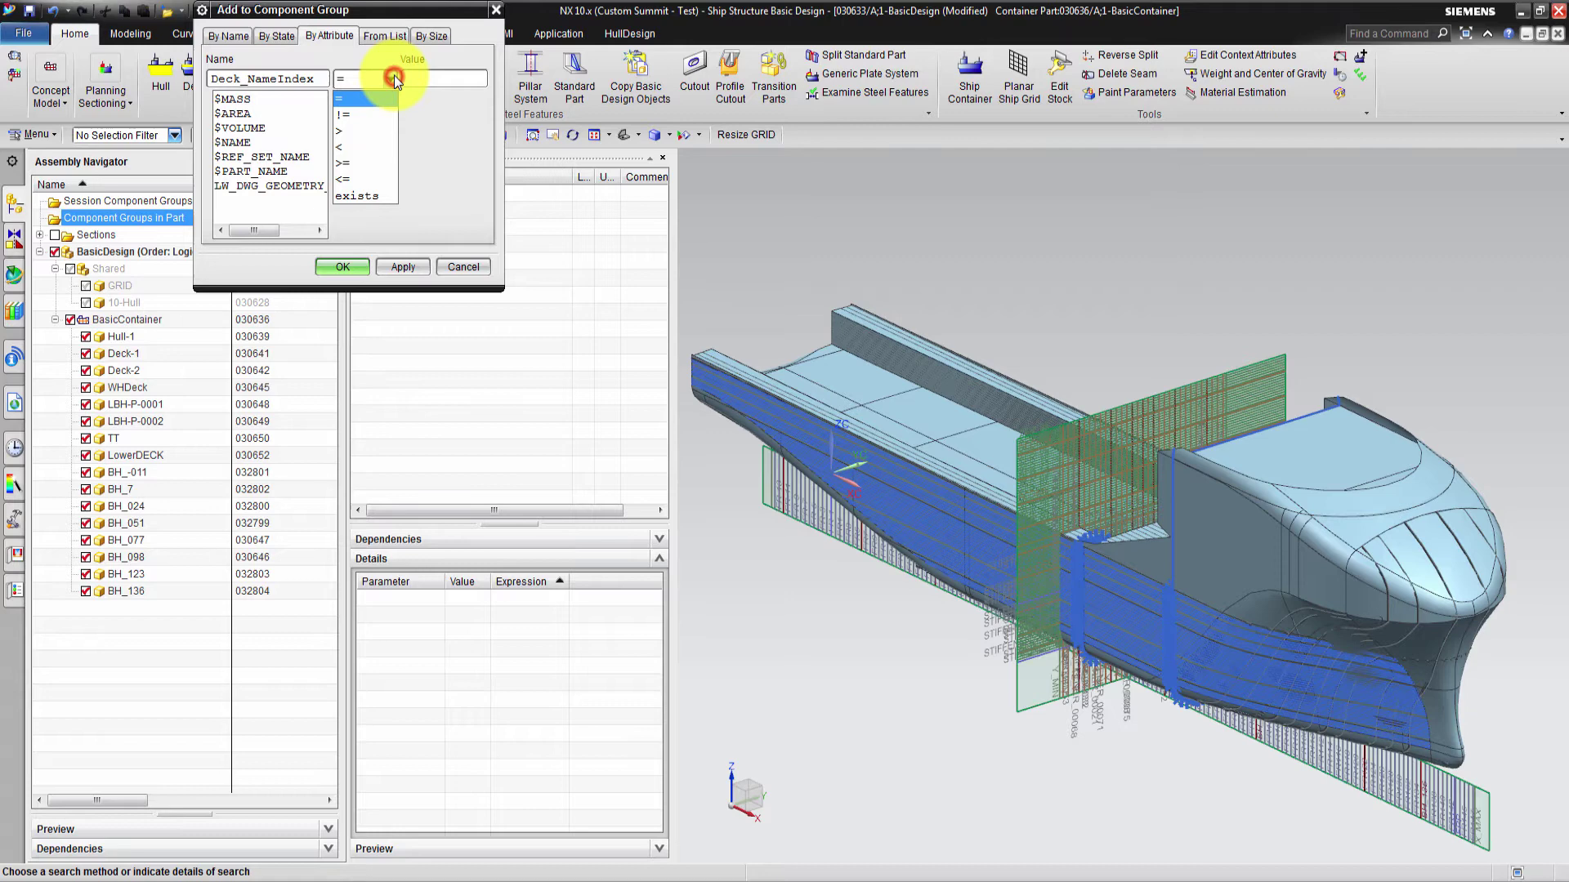
pyautogui.click(365, 197)
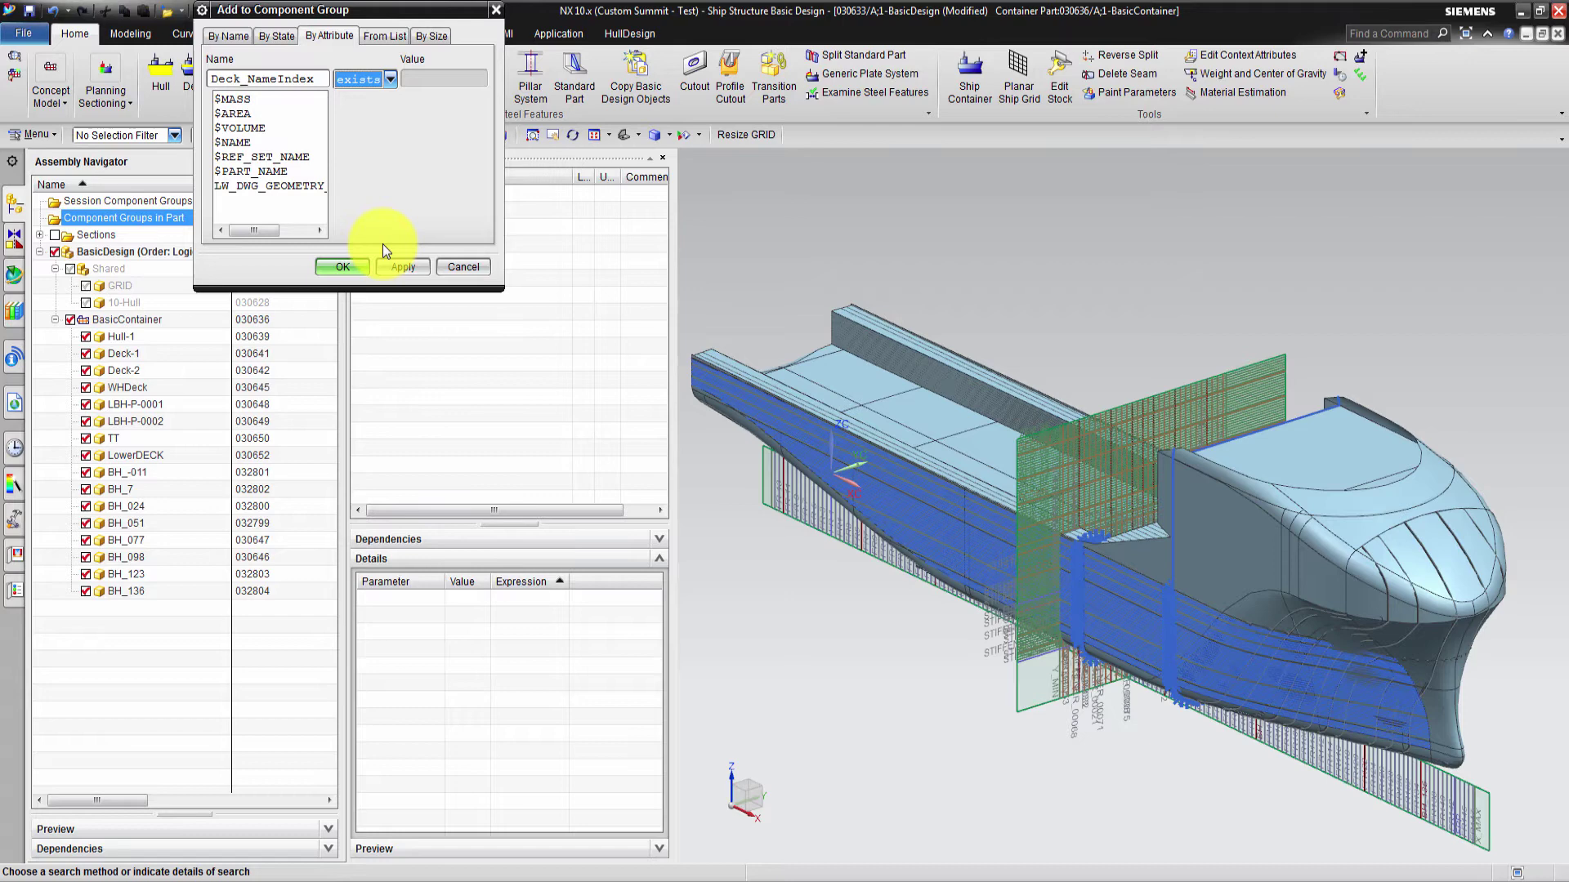
pyautogui.click(346, 272)
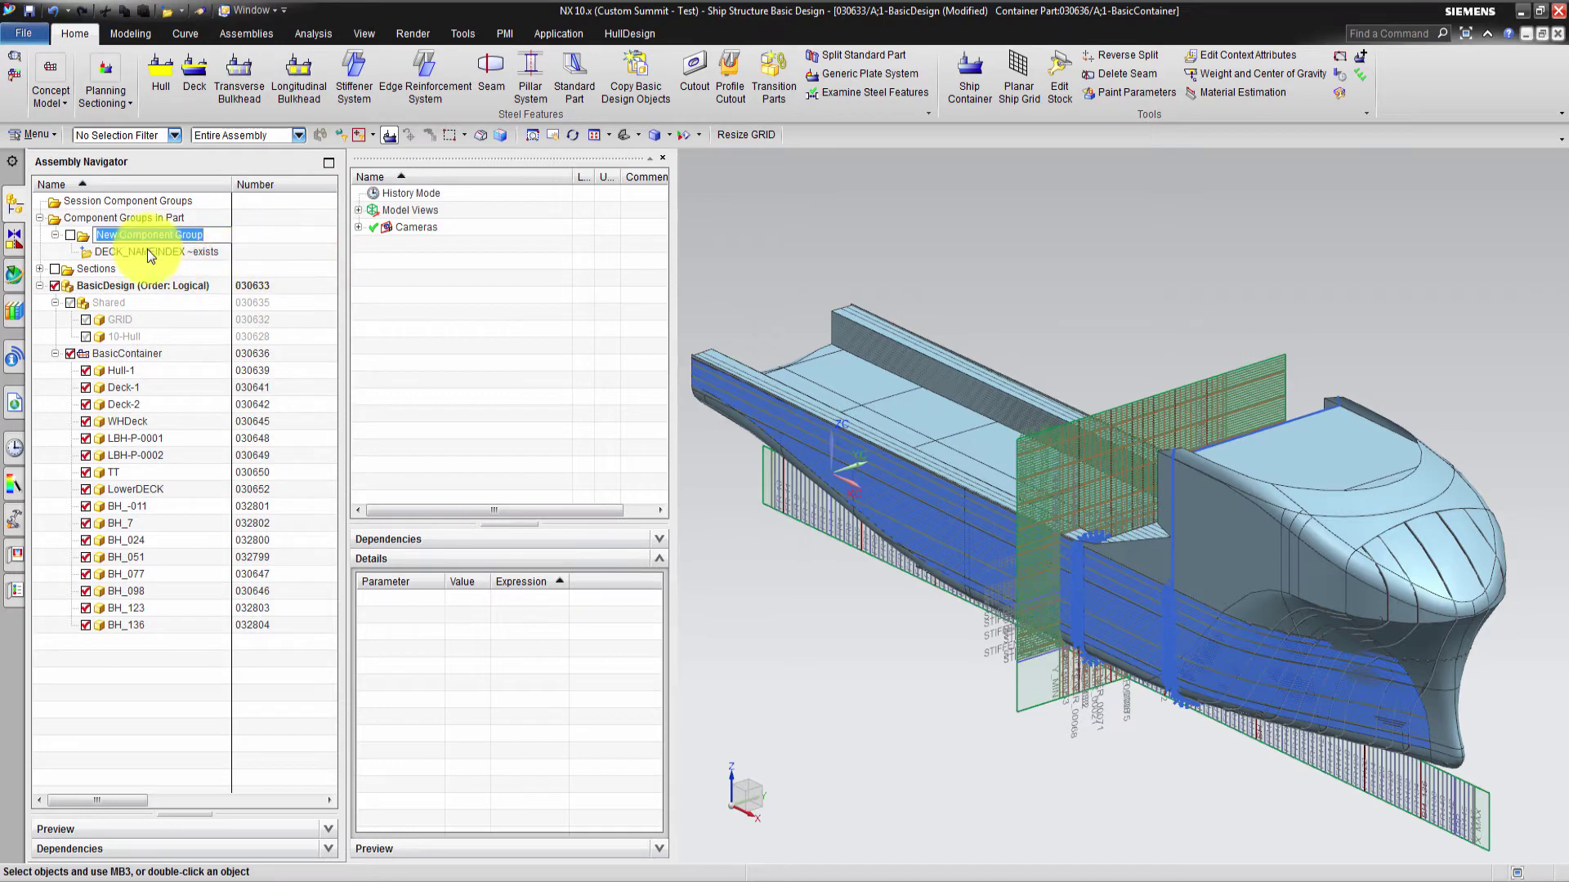
pyautogui.write('De')
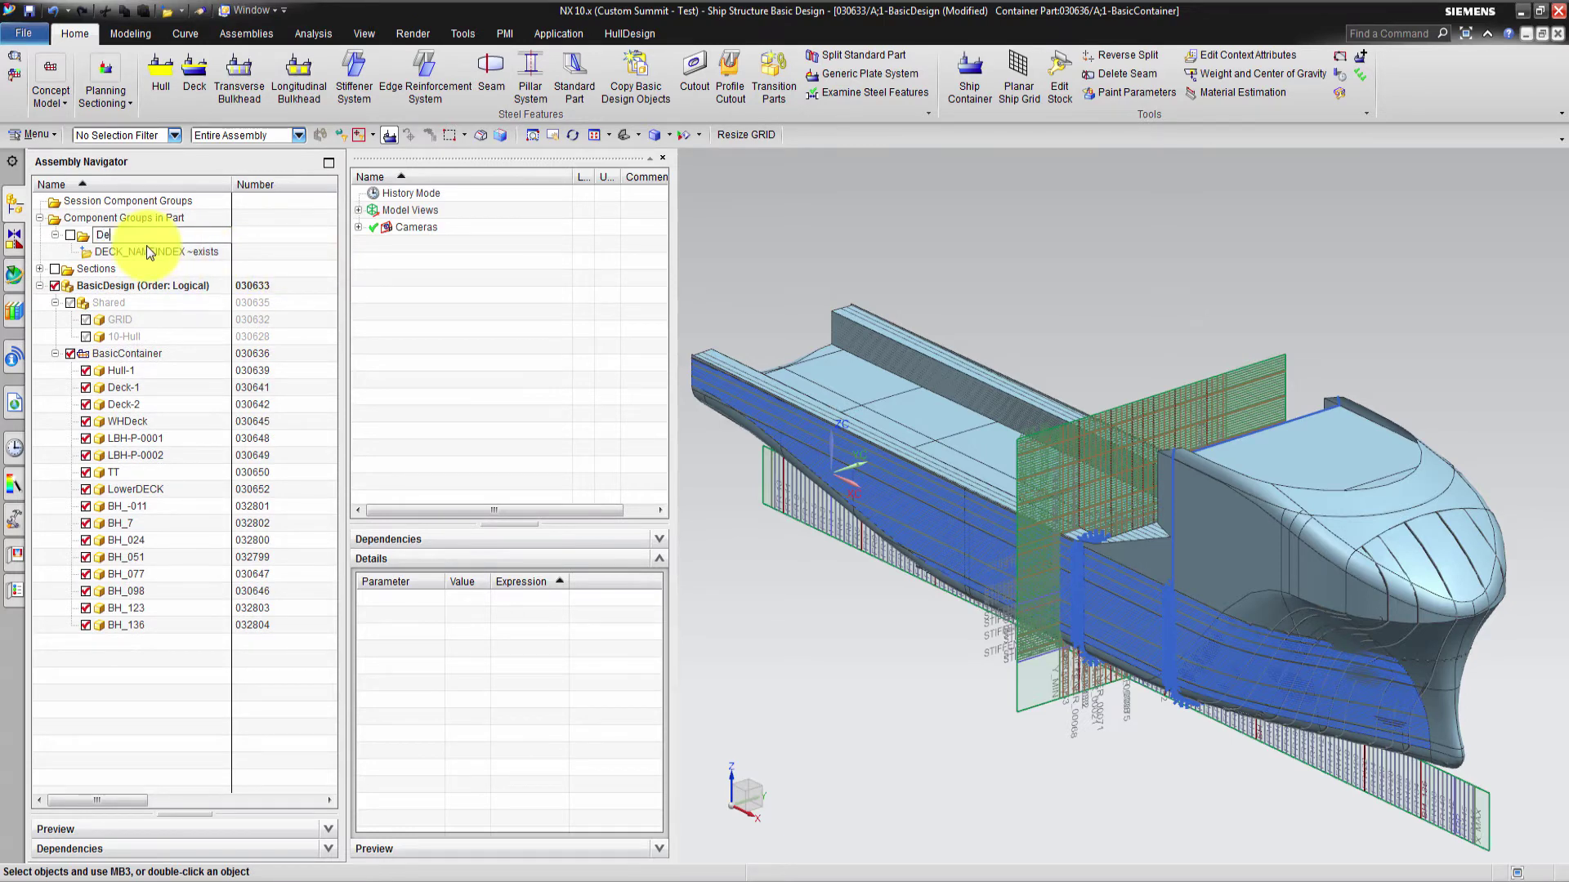
pyautogui.write('ck')
pyautogui.write('s')
# - Name the group Decks and apply it to gather Deck-1, Deck-2, WHDeck, TT and LowerDECK
pyautogui.press('Return')
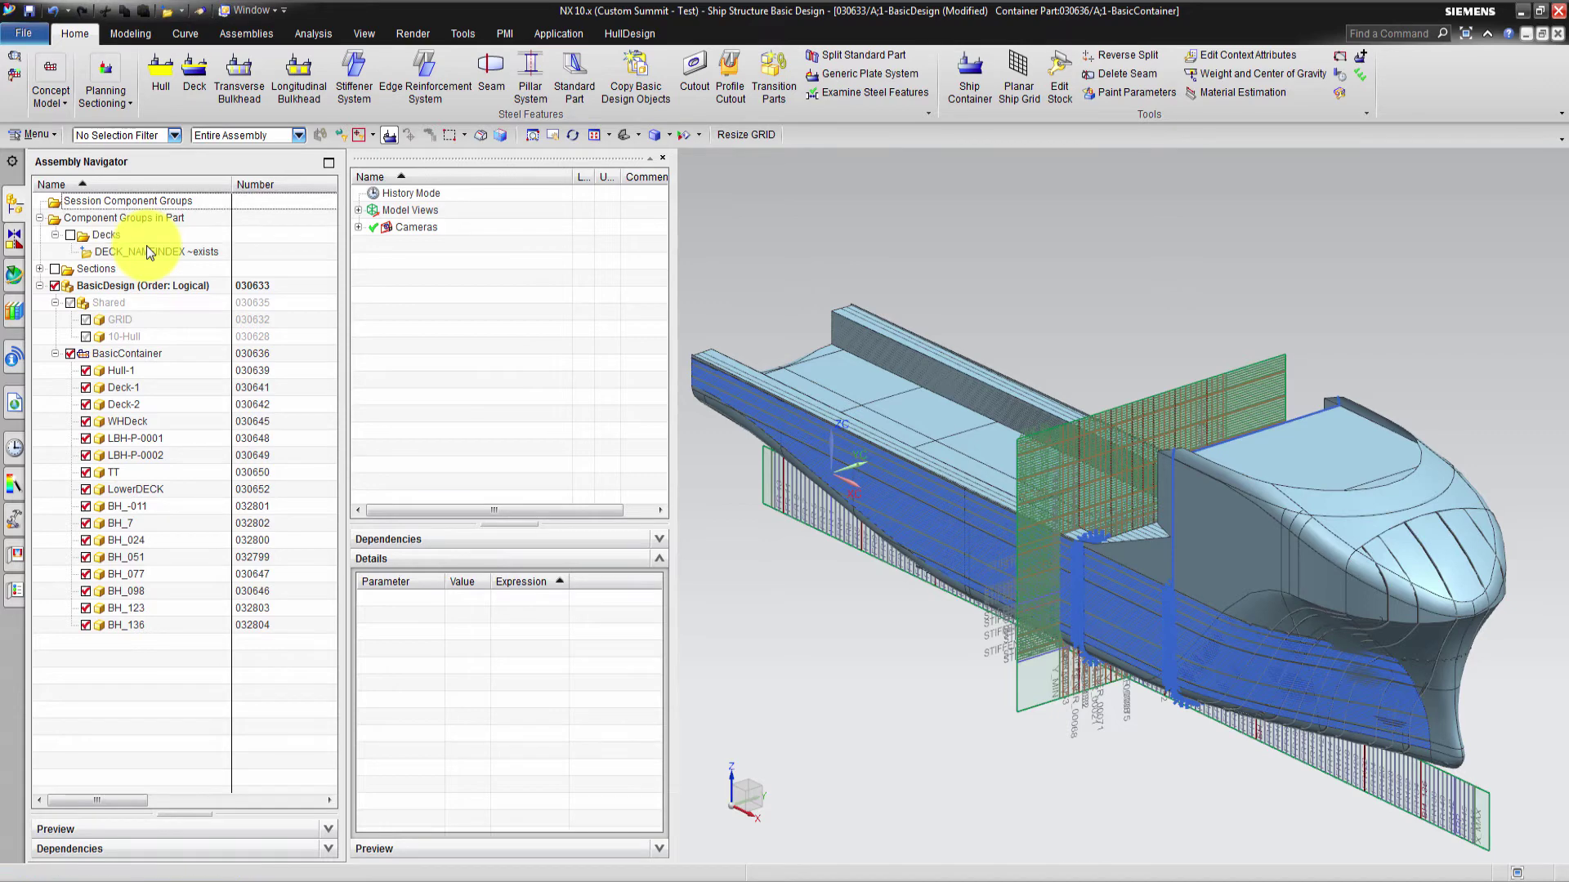
pyautogui.rightClick(113, 235)
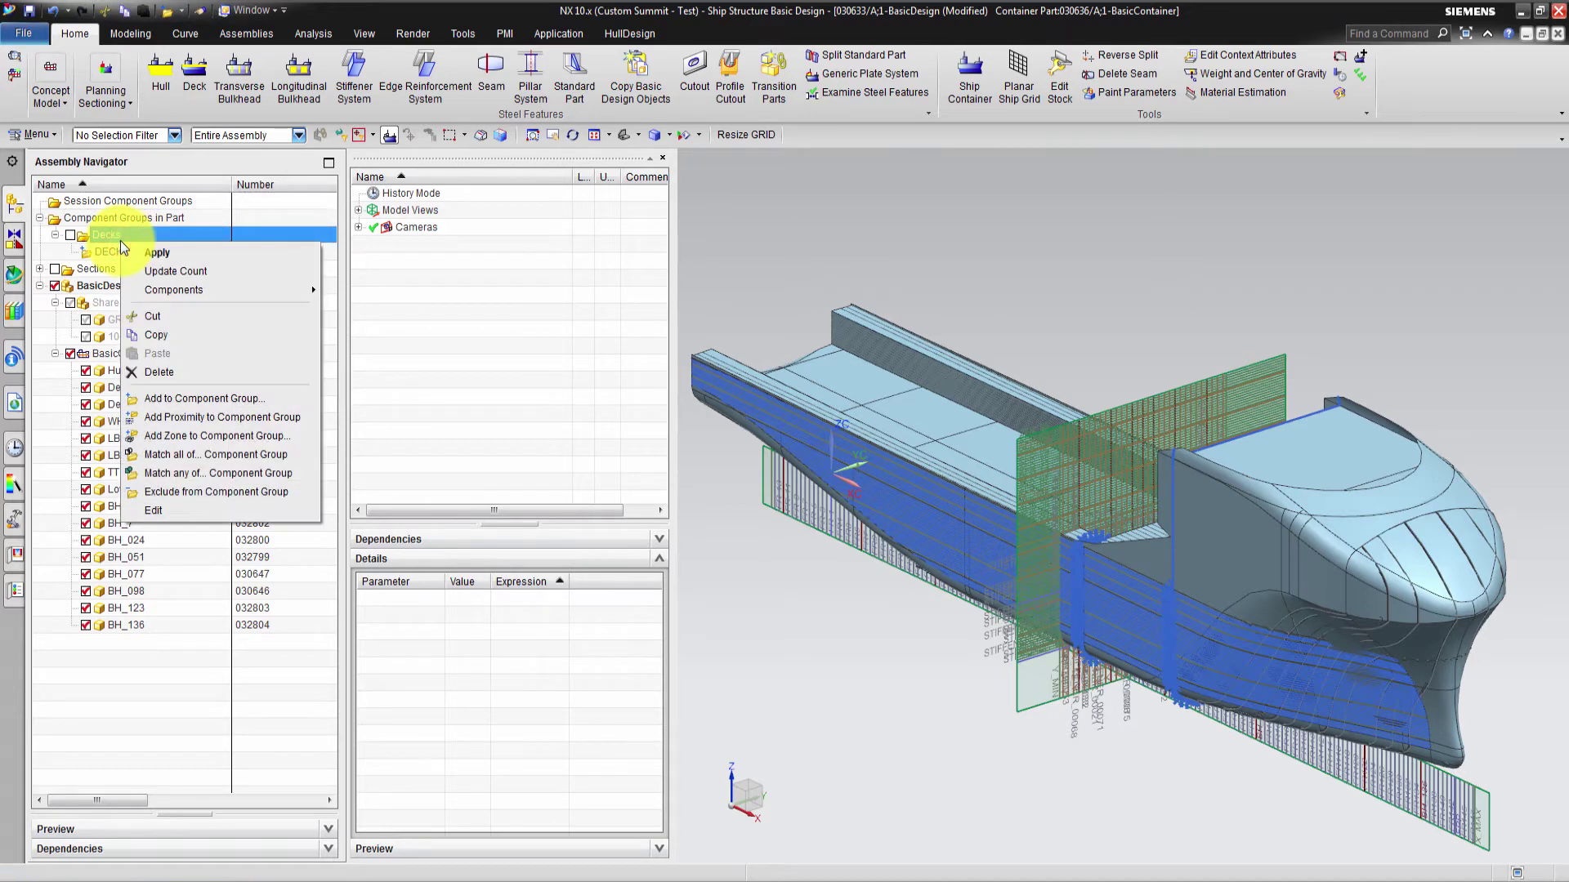
pyautogui.click(132, 259)
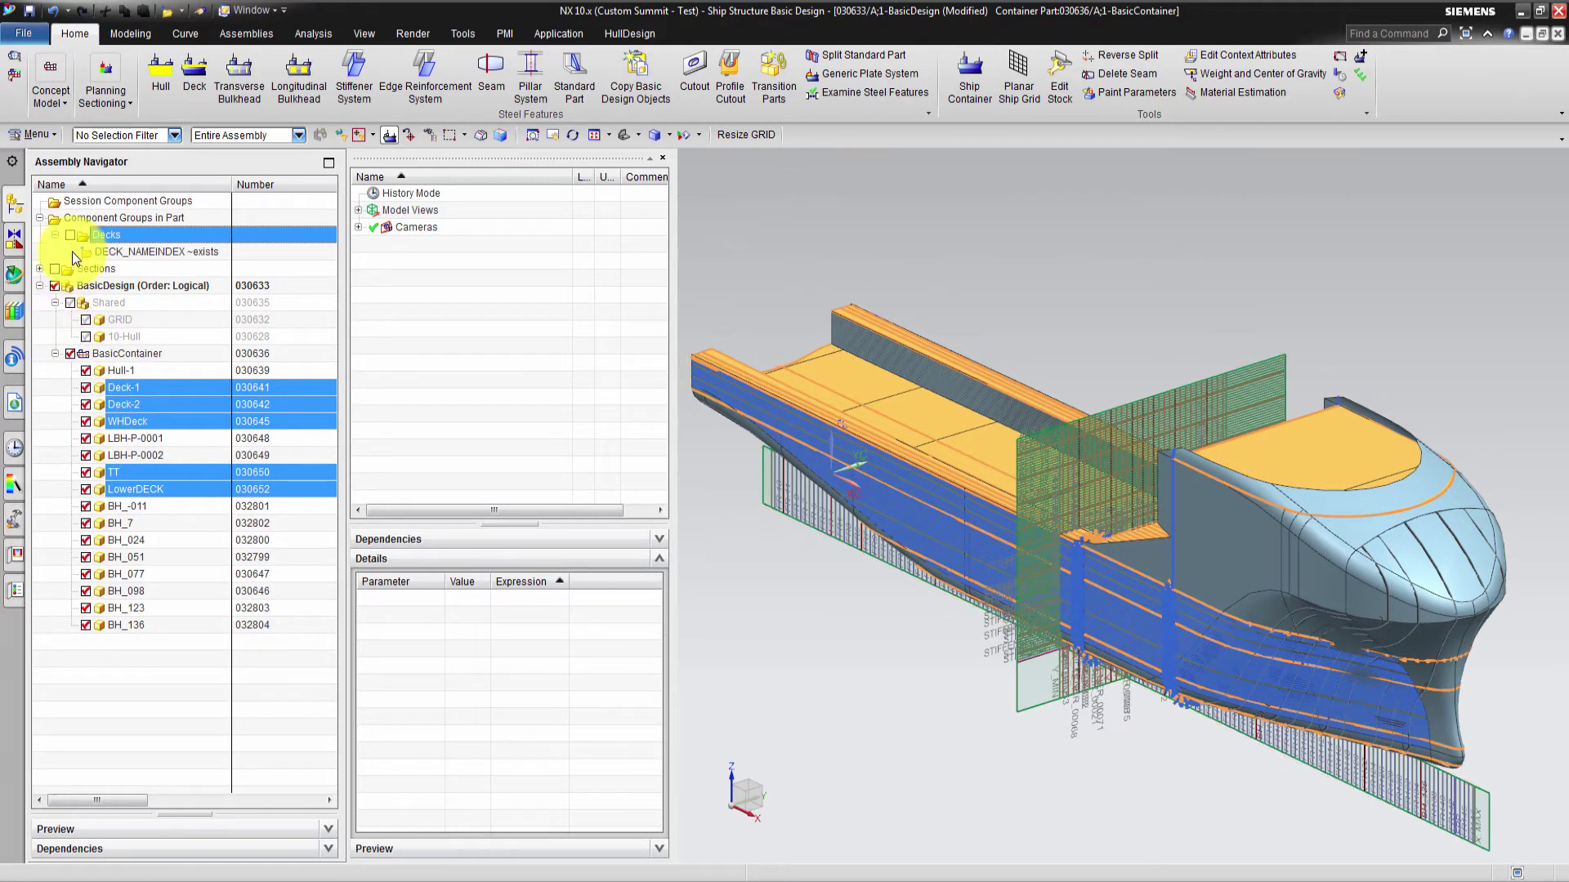
# - Hide the five Decks components, toggle them visible and hidden again, then collapse Decks
pyautogui.rightClick(90, 232)
pyautogui.moveTo(144, 280)
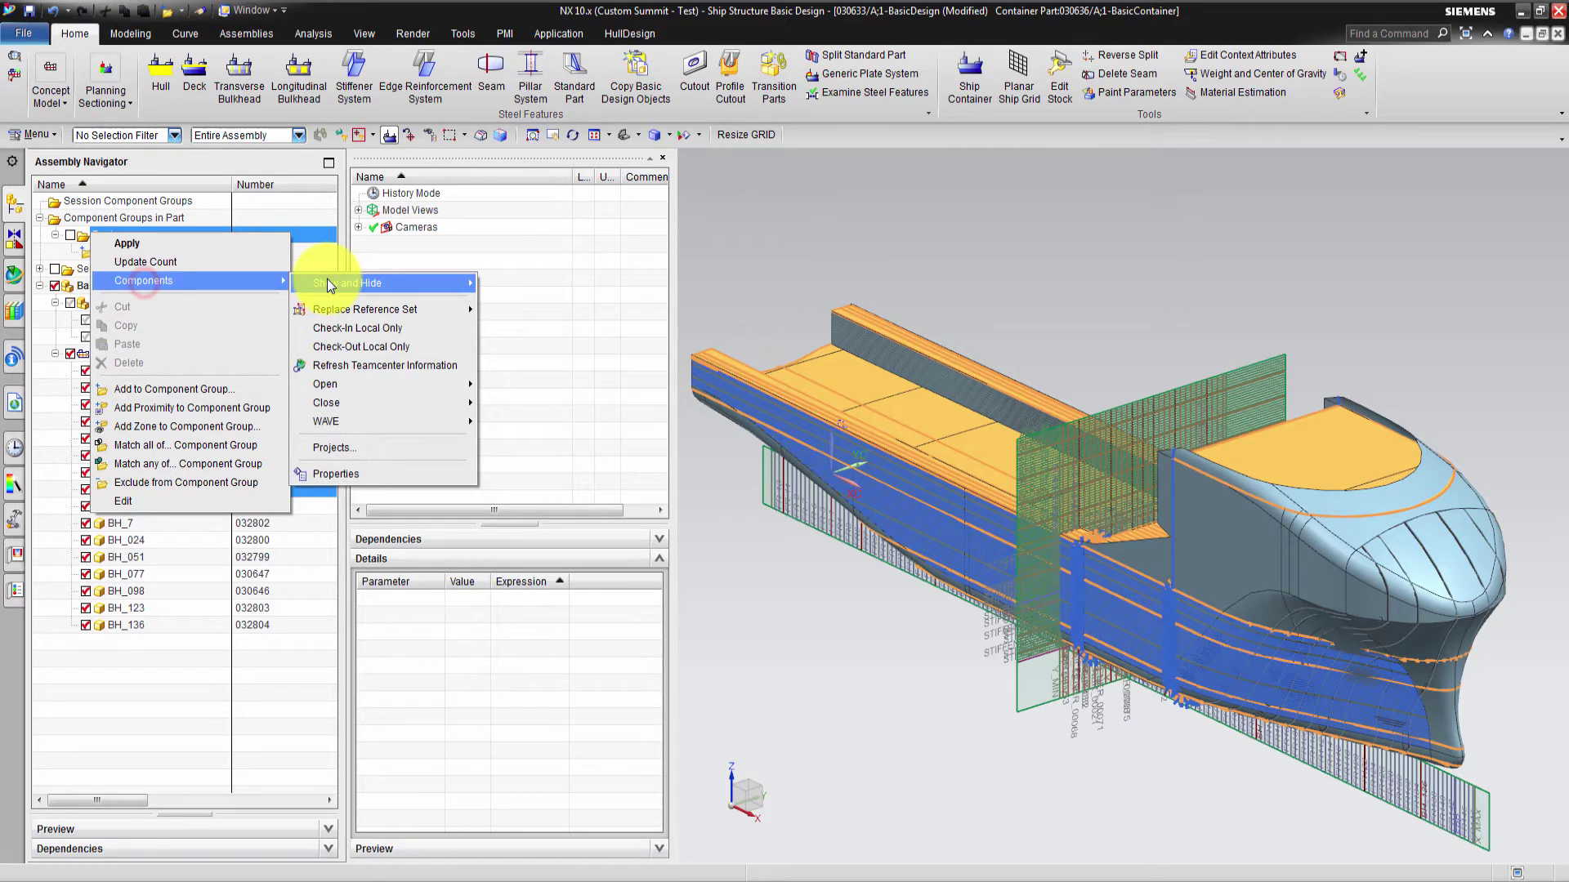
pyautogui.moveTo(368, 284)
pyautogui.click(524, 286)
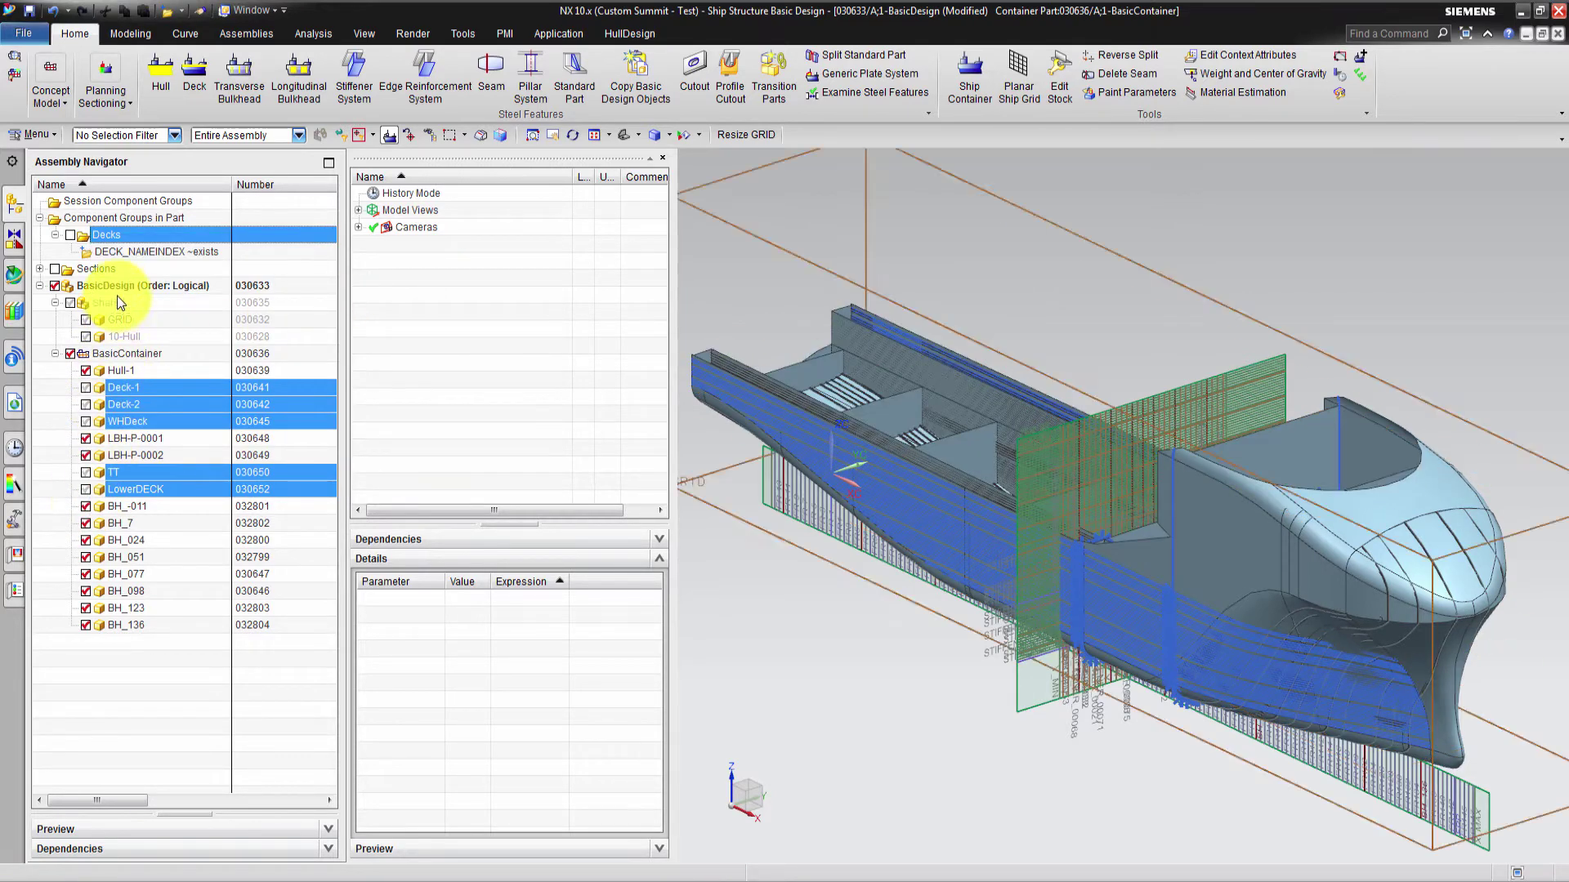
pyautogui.click(69, 234)
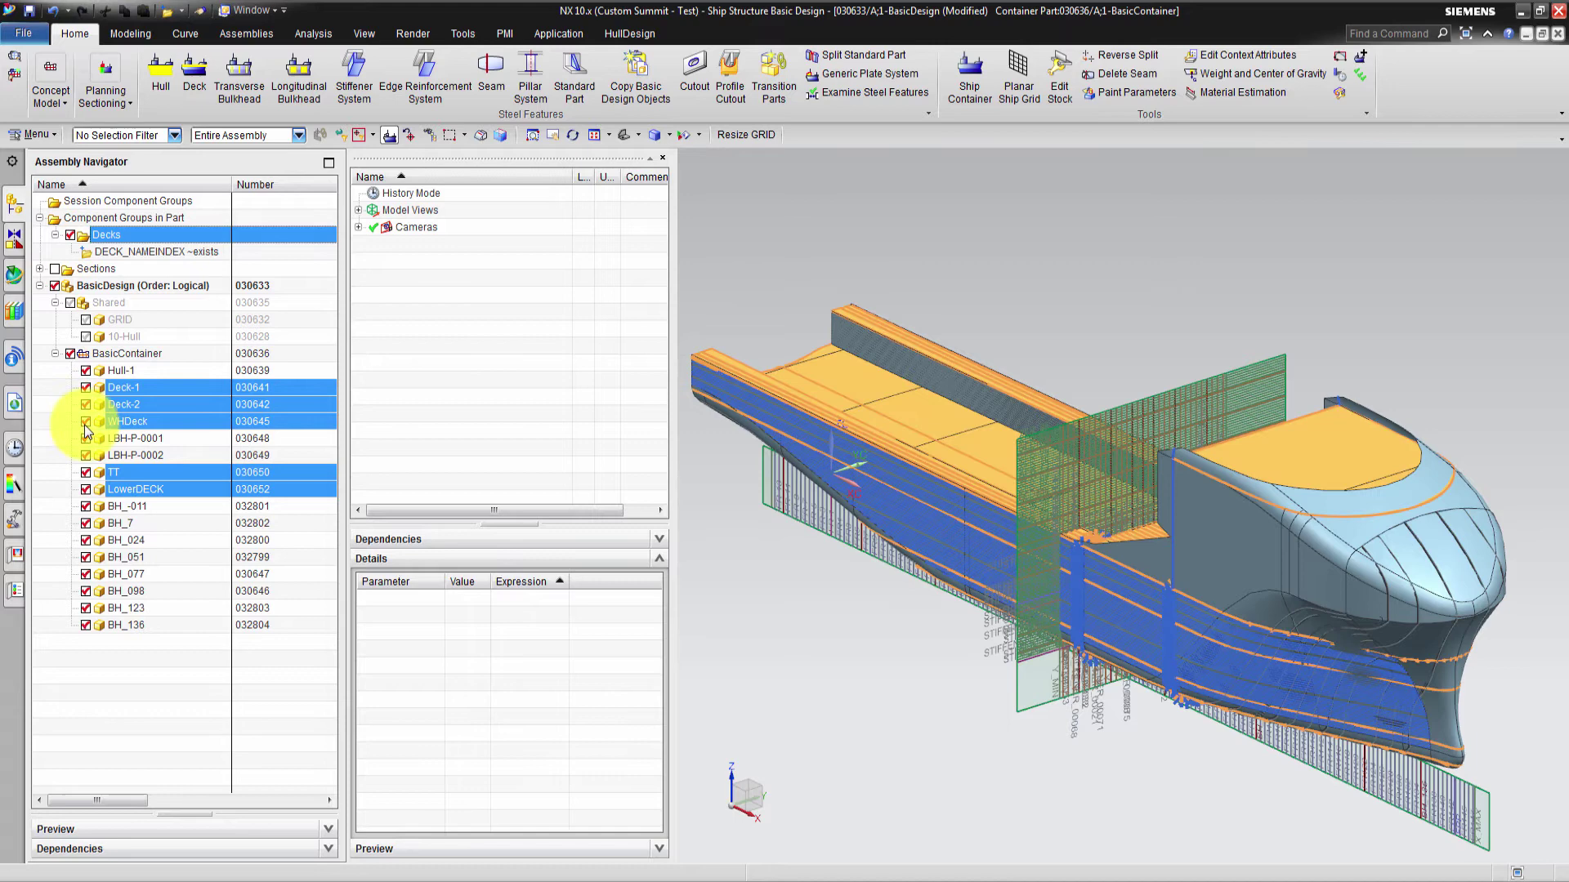
pyautogui.click(70, 237)
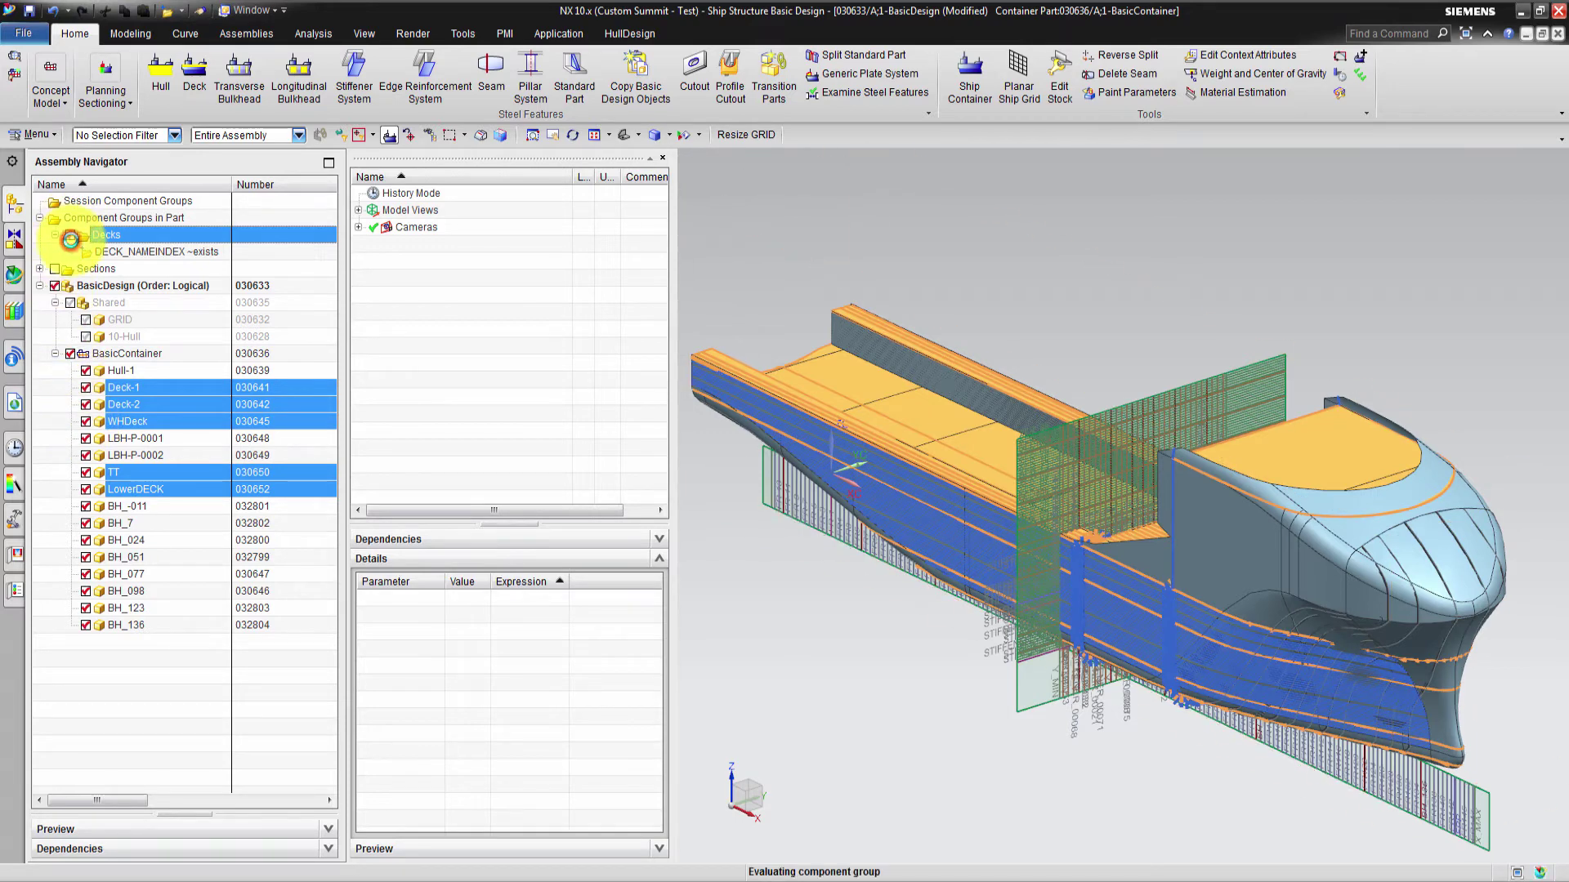
pyautogui.click(55, 236)
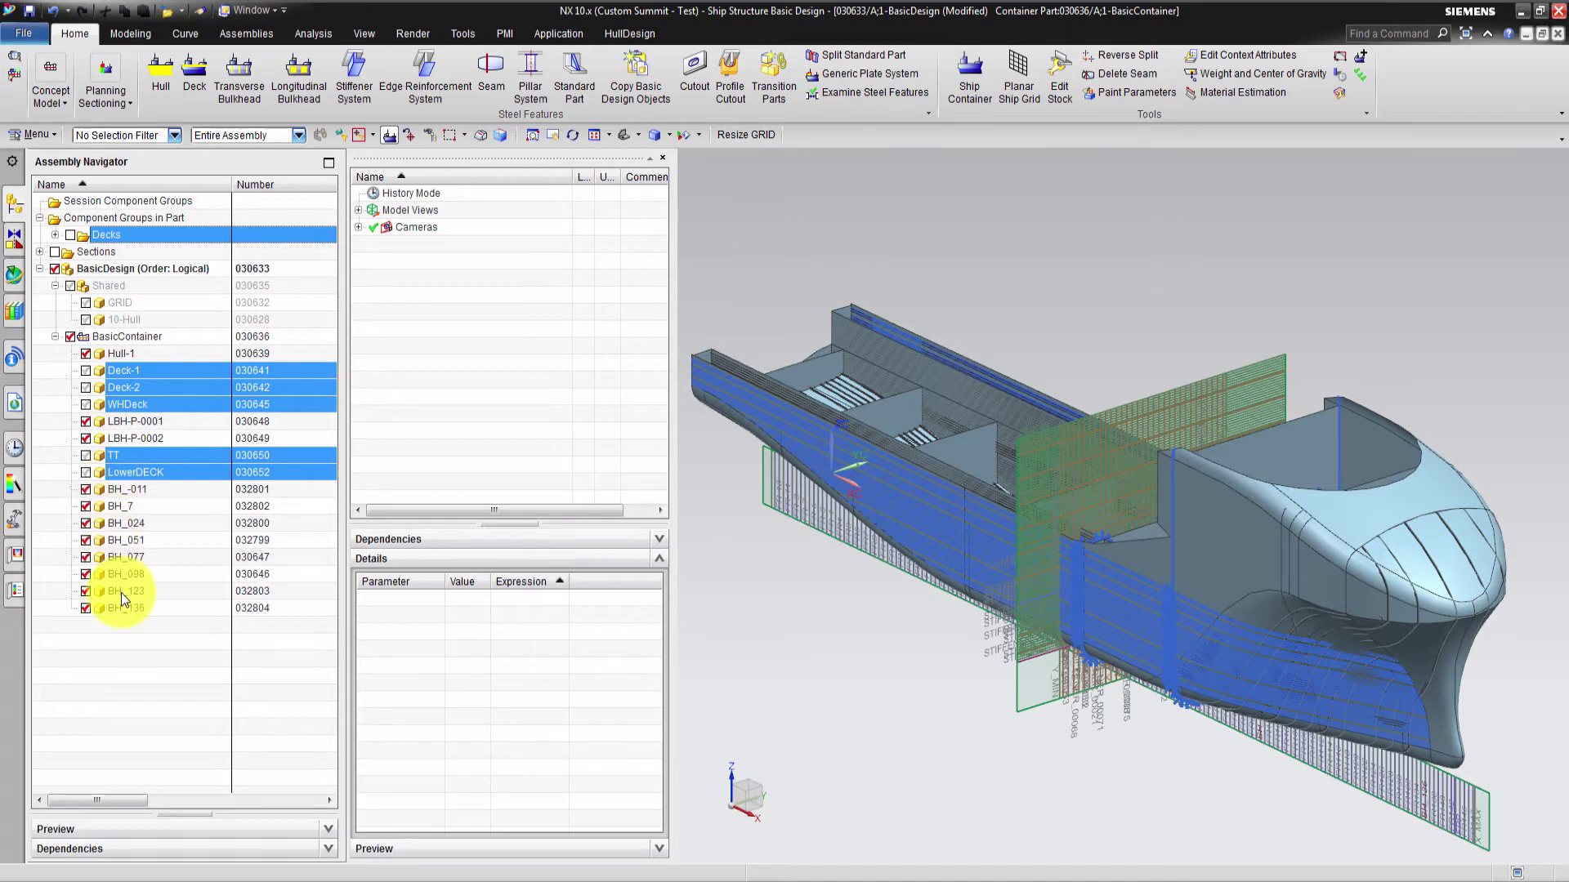
# - Add a name-rule component group matching parts whose names begin with BH_
pyautogui.click(111, 219)
pyautogui.rightClick(110, 219)
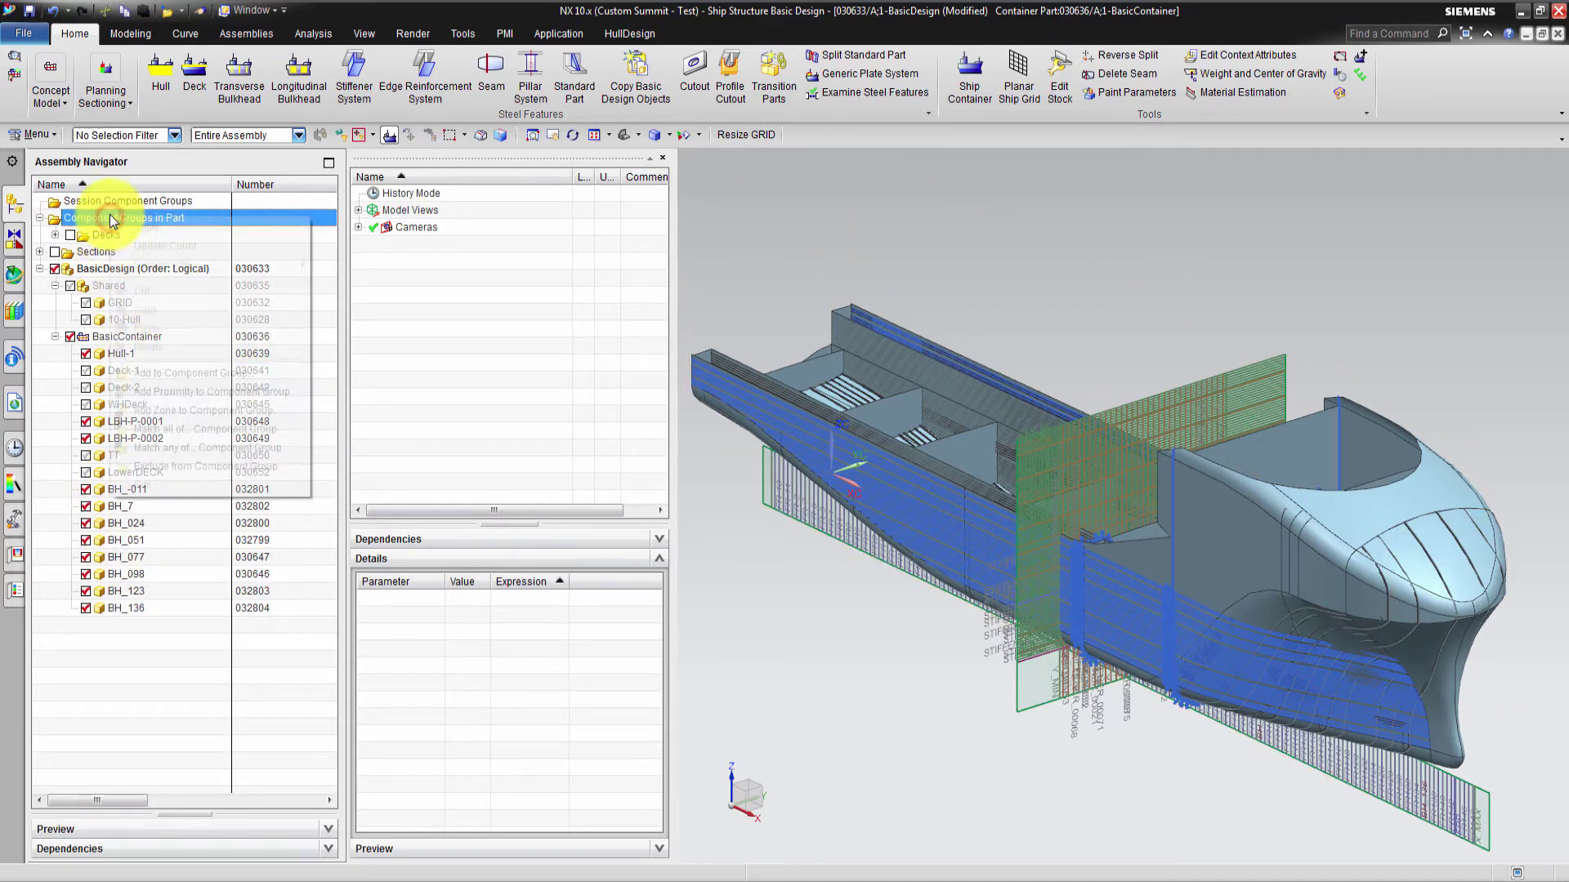
pyautogui.click(157, 374)
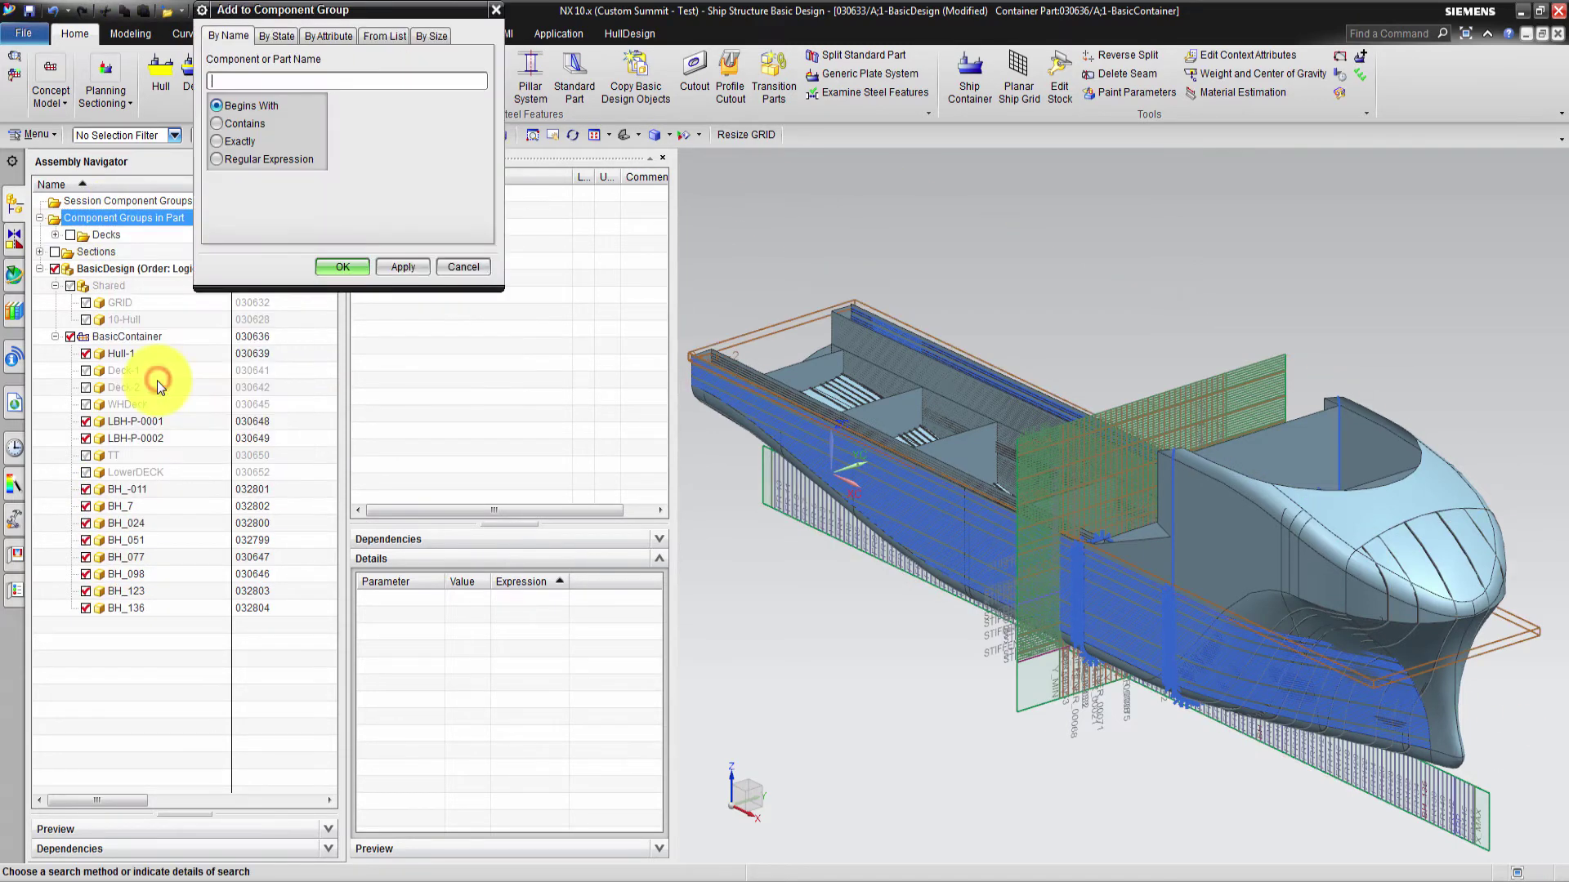
pyautogui.click(234, 76)
pyautogui.write('BH_')
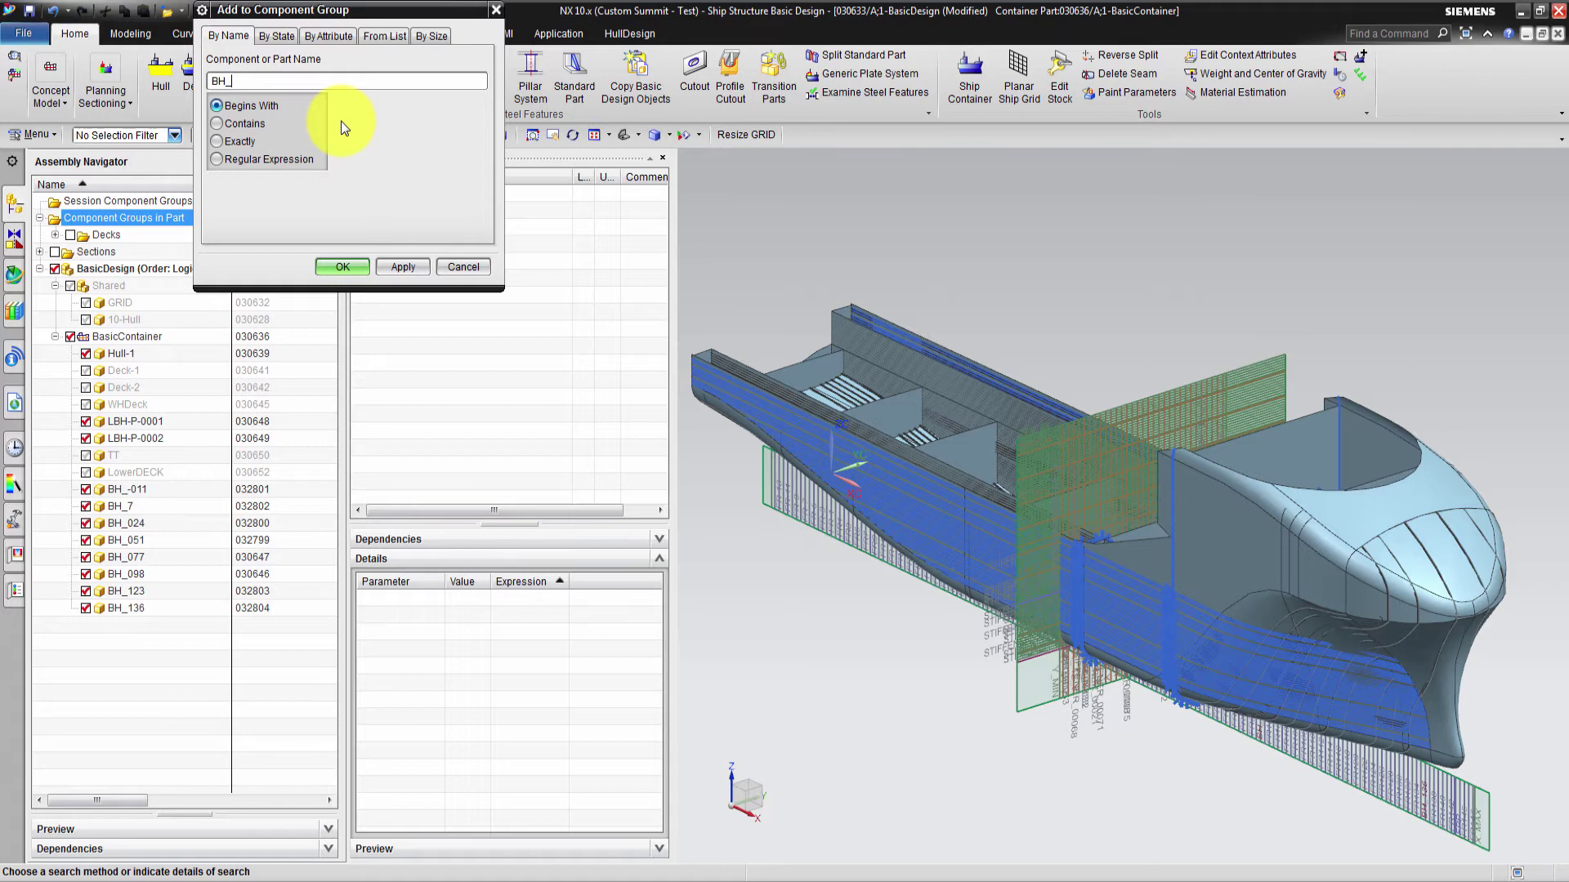
pyautogui.click(367, 271)
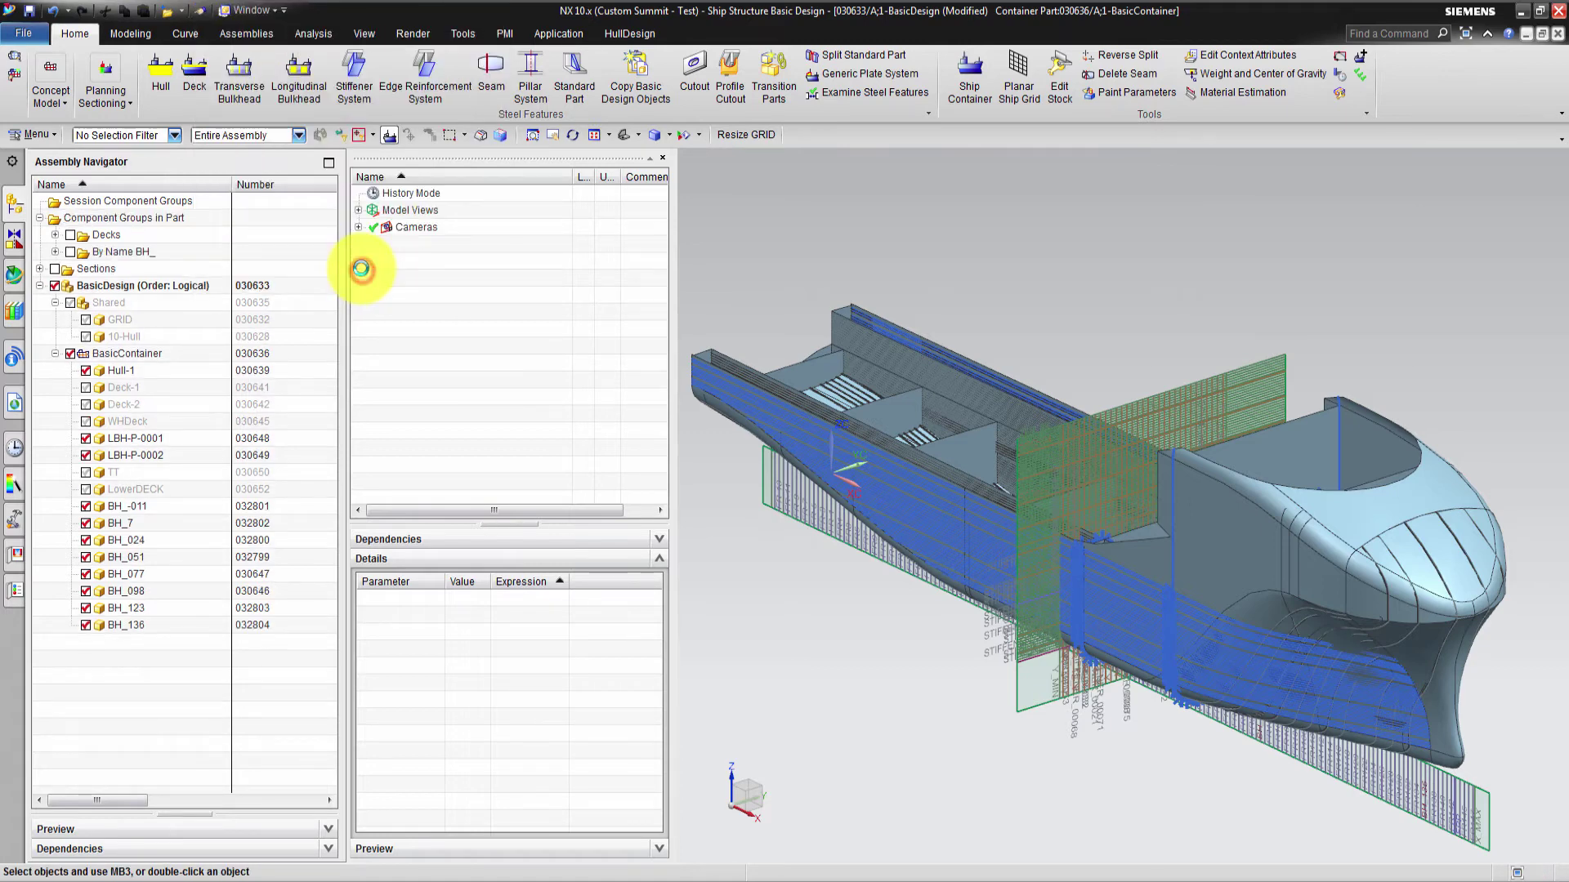
# - Rename the 'By Name BH_' group to Bulkheads, fixing a typo along the way
pyautogui.click(149, 258)
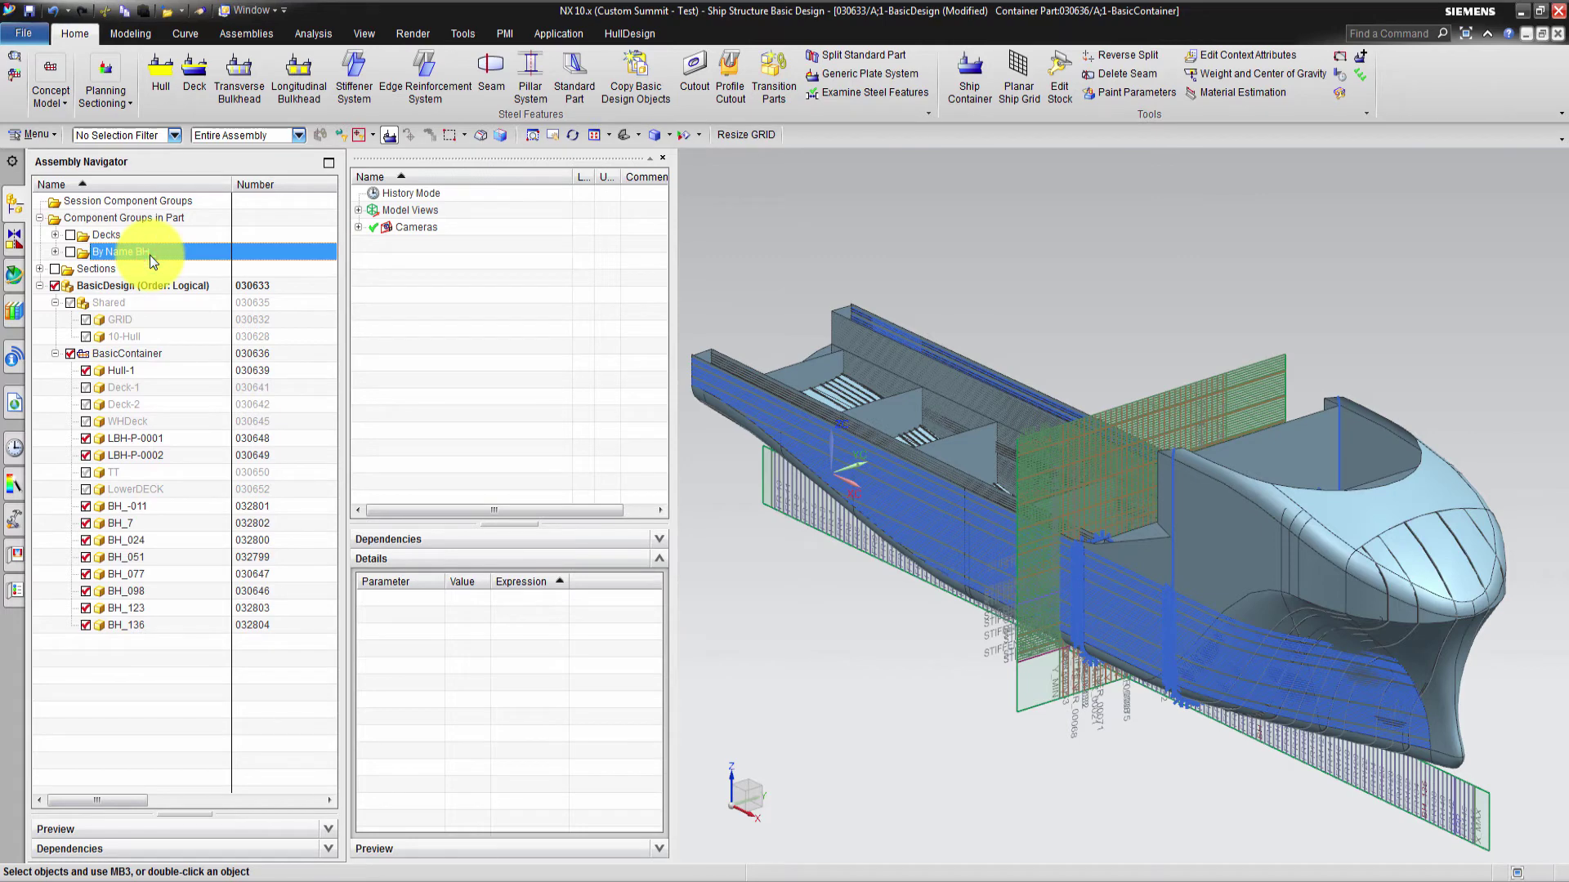
pyautogui.rightClick(150, 256)
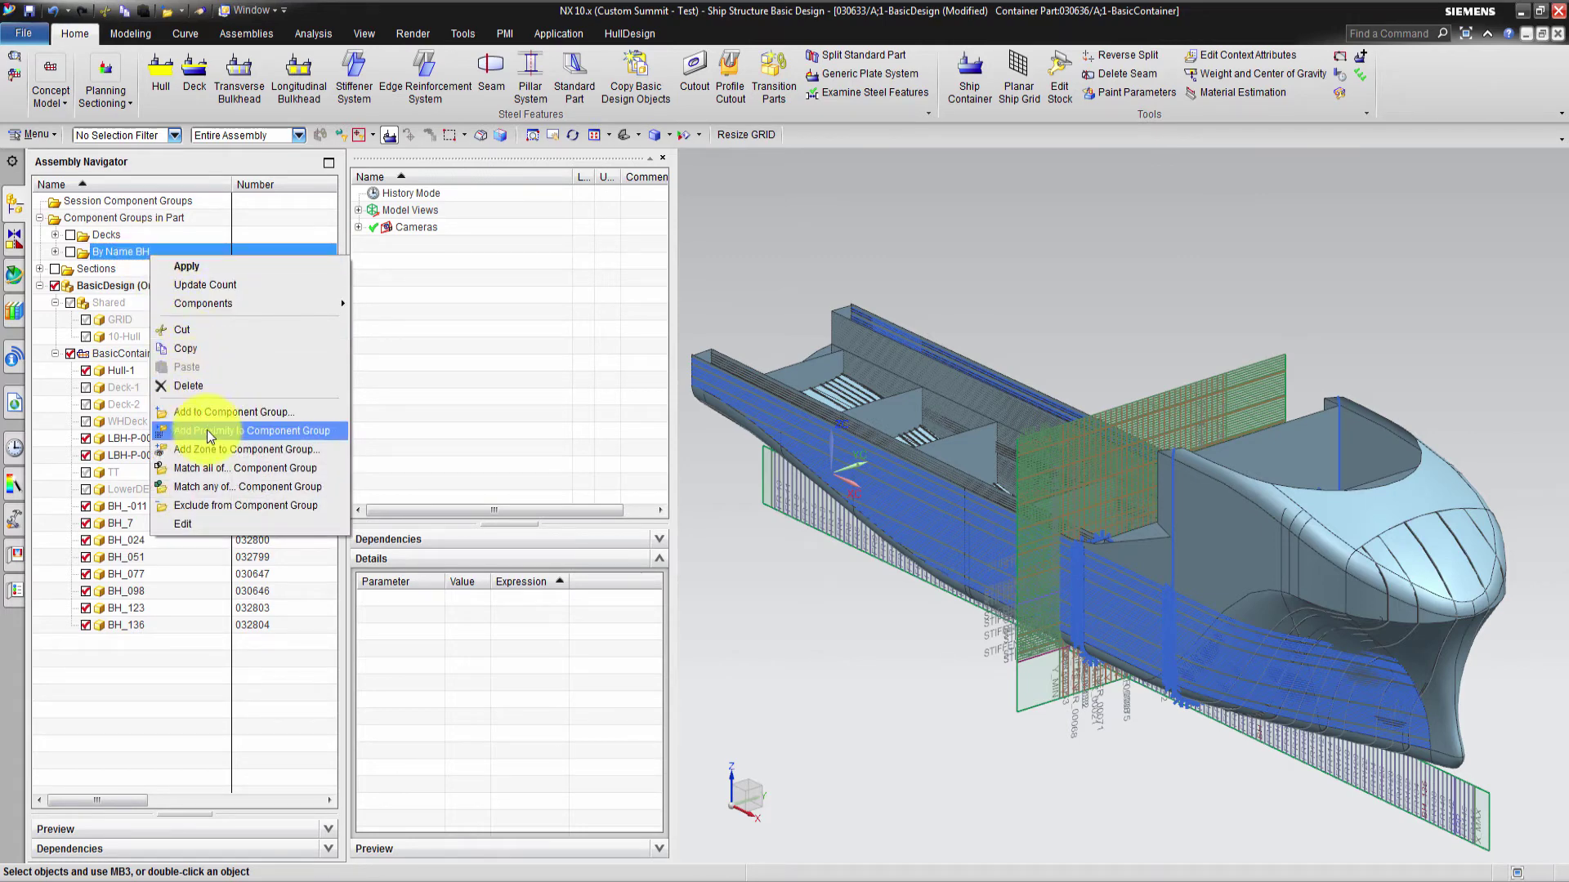
pyautogui.click(211, 525)
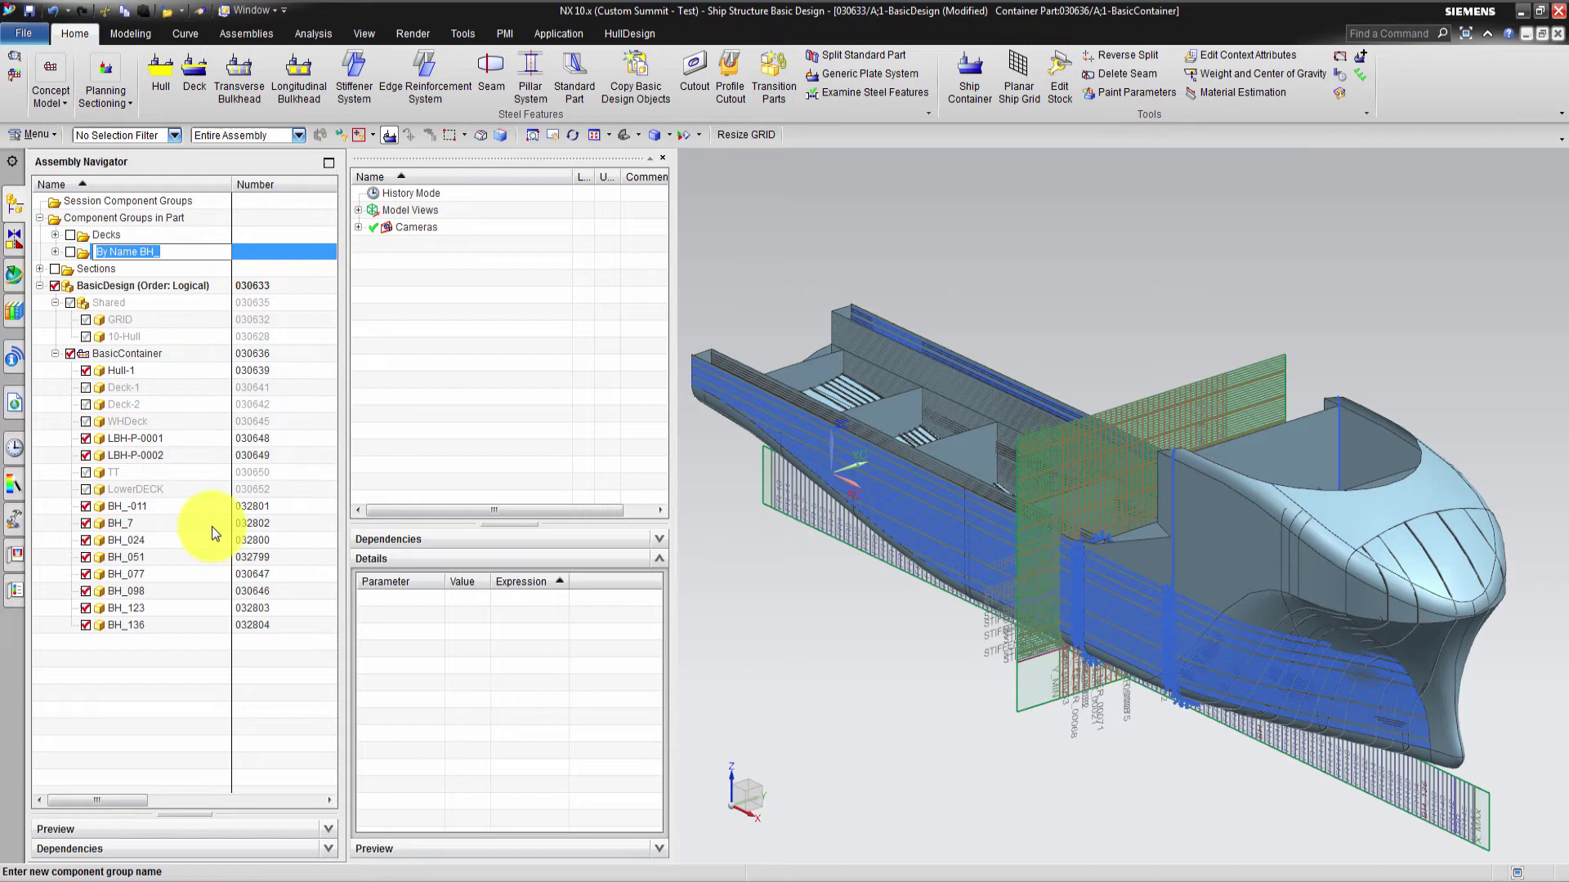
pyautogui.write('Bulk')
pyautogui.write('hea')
pyautogui.press('BackSpace')
pyautogui.write('ds')
pyautogui.press('Return')
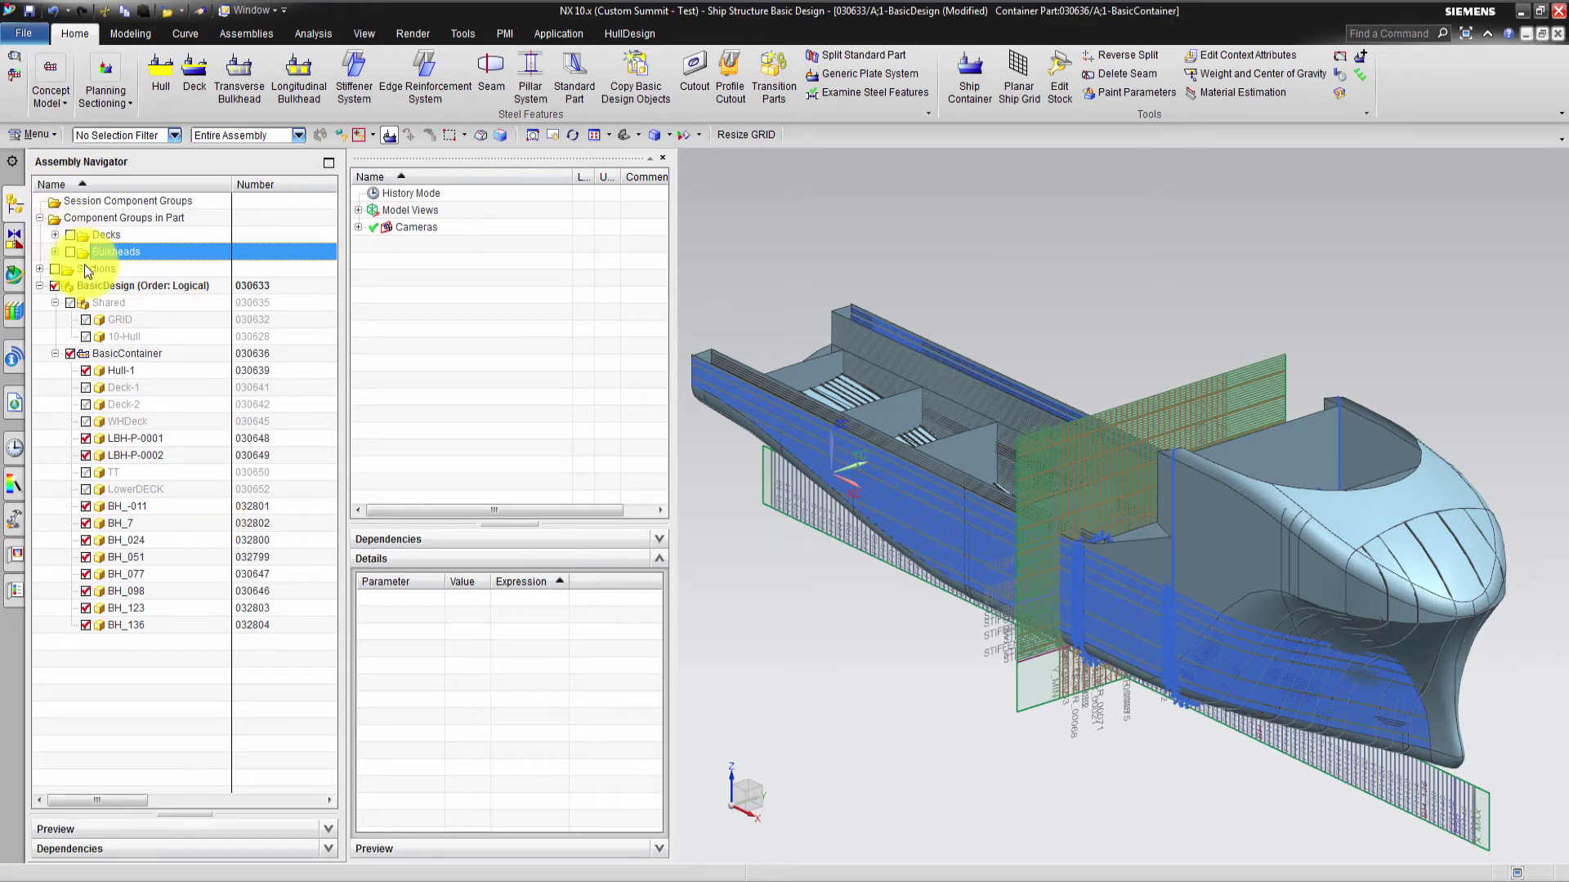
# - Apply Bulkheads to select its BH_ parts, then uncheck the group to hide them
pyautogui.rightClick(110, 254)
pyautogui.click(131, 269)
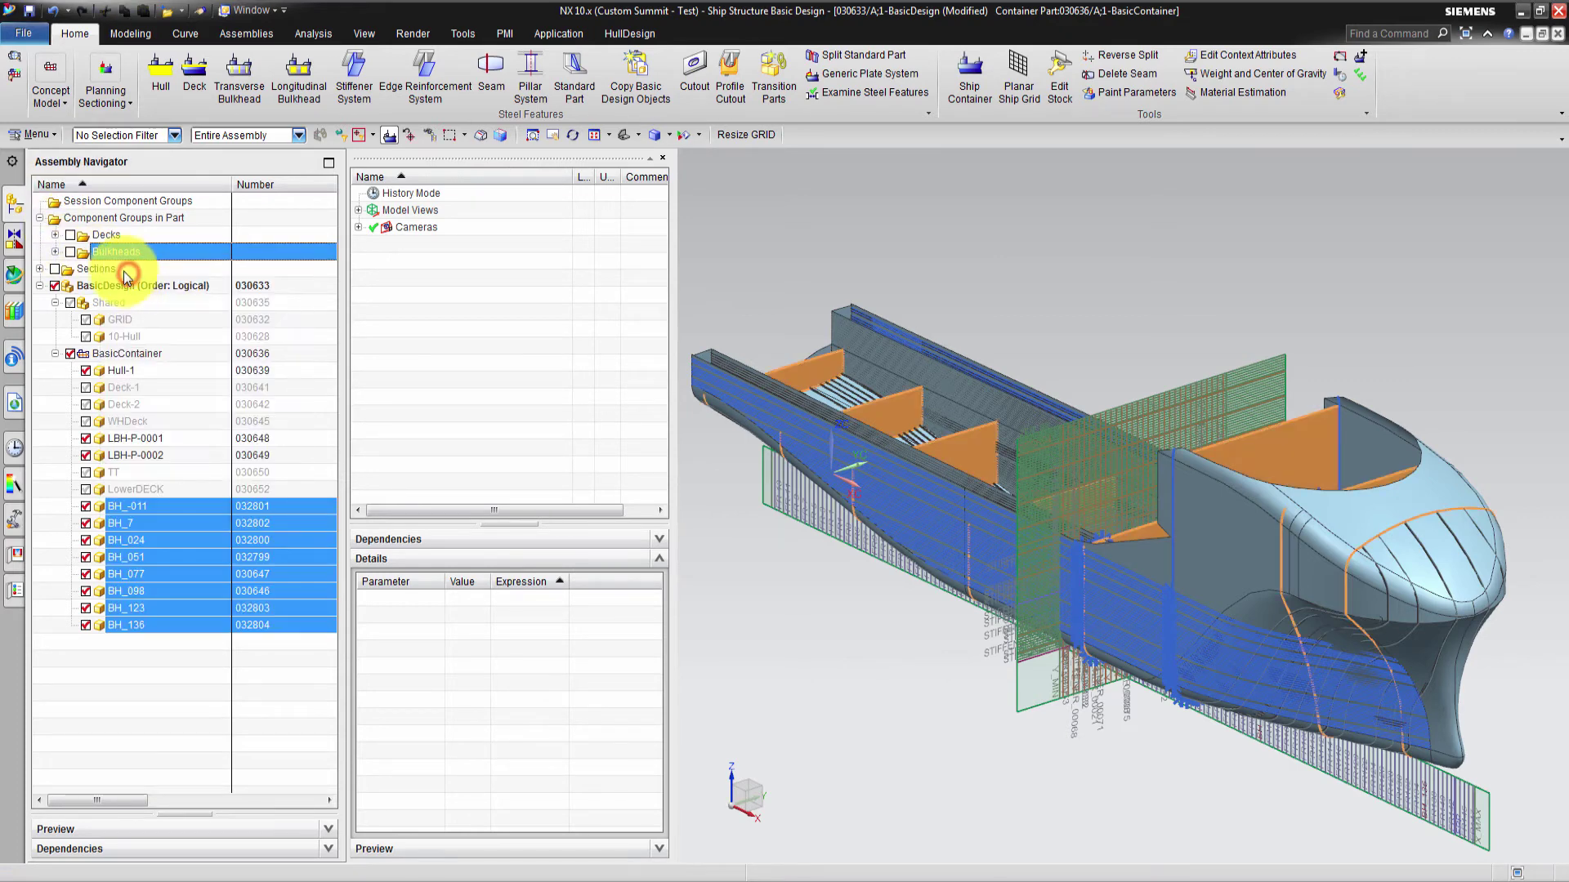
pyautogui.click(66, 255)
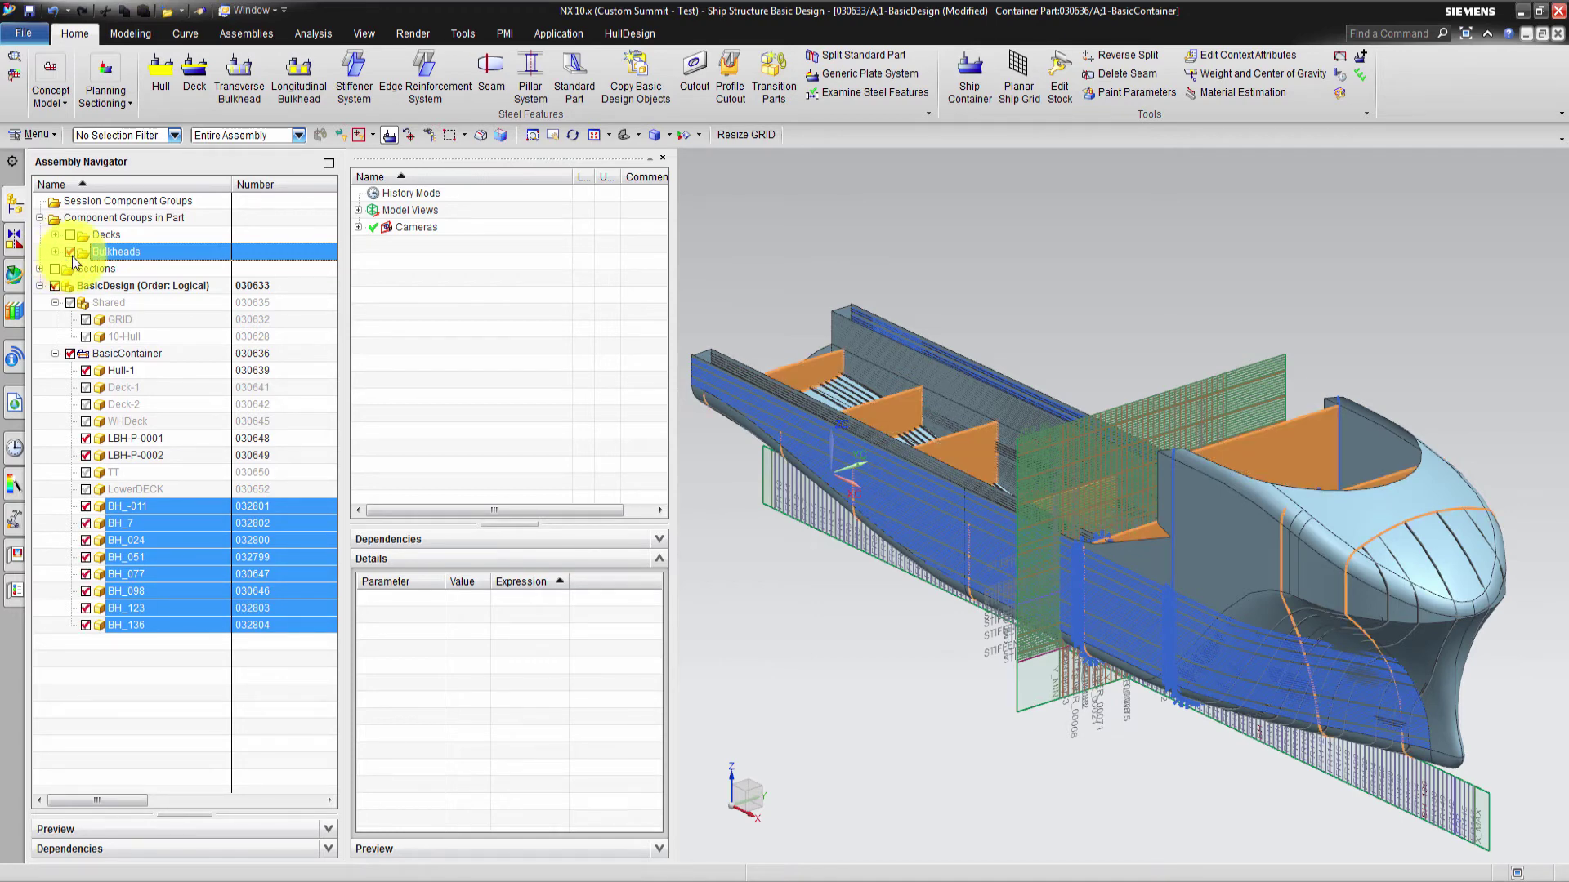
pyautogui.click(73, 253)
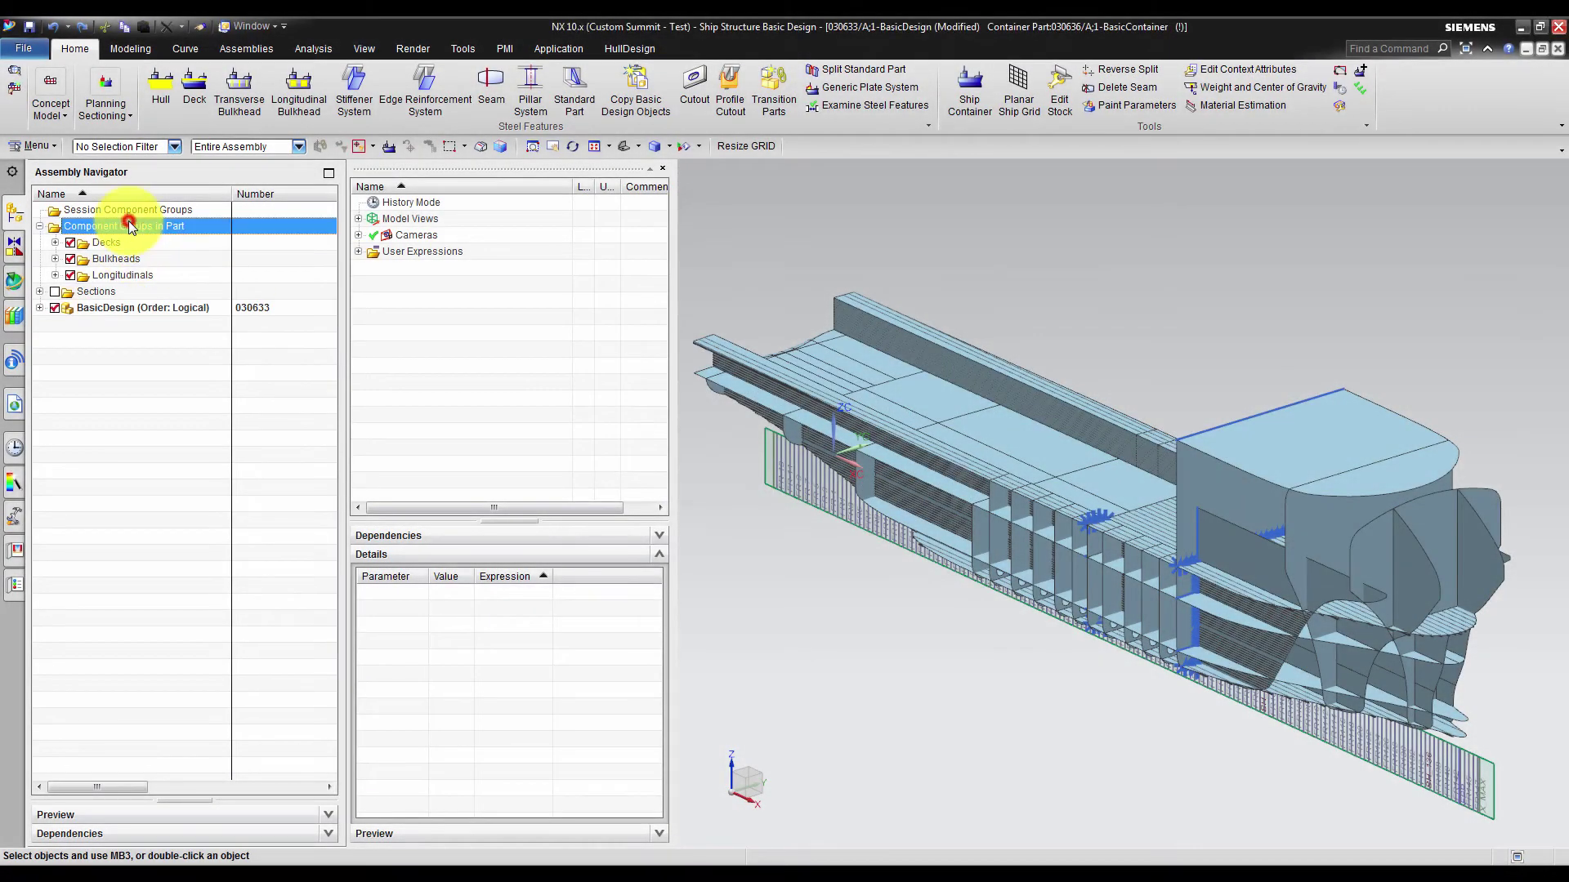
# - Add a TRANSVERSEBULKHEAD attribute-rule component group and name it Web Frames
pyautogui.rightClick(124, 227)
pyautogui.click(172, 380)
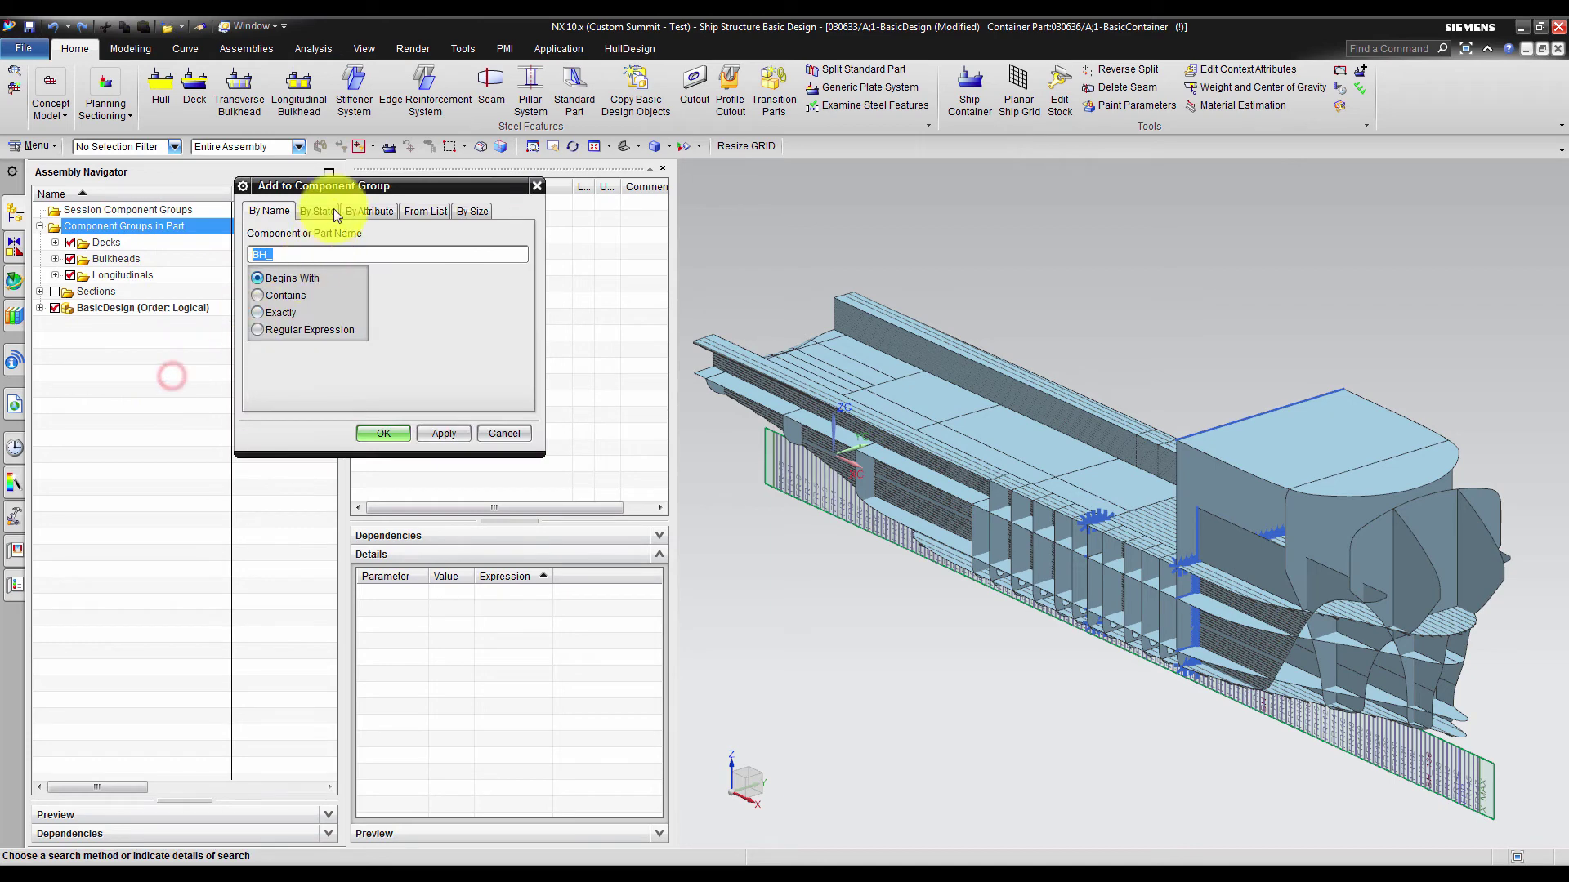
pyautogui.click(369, 211)
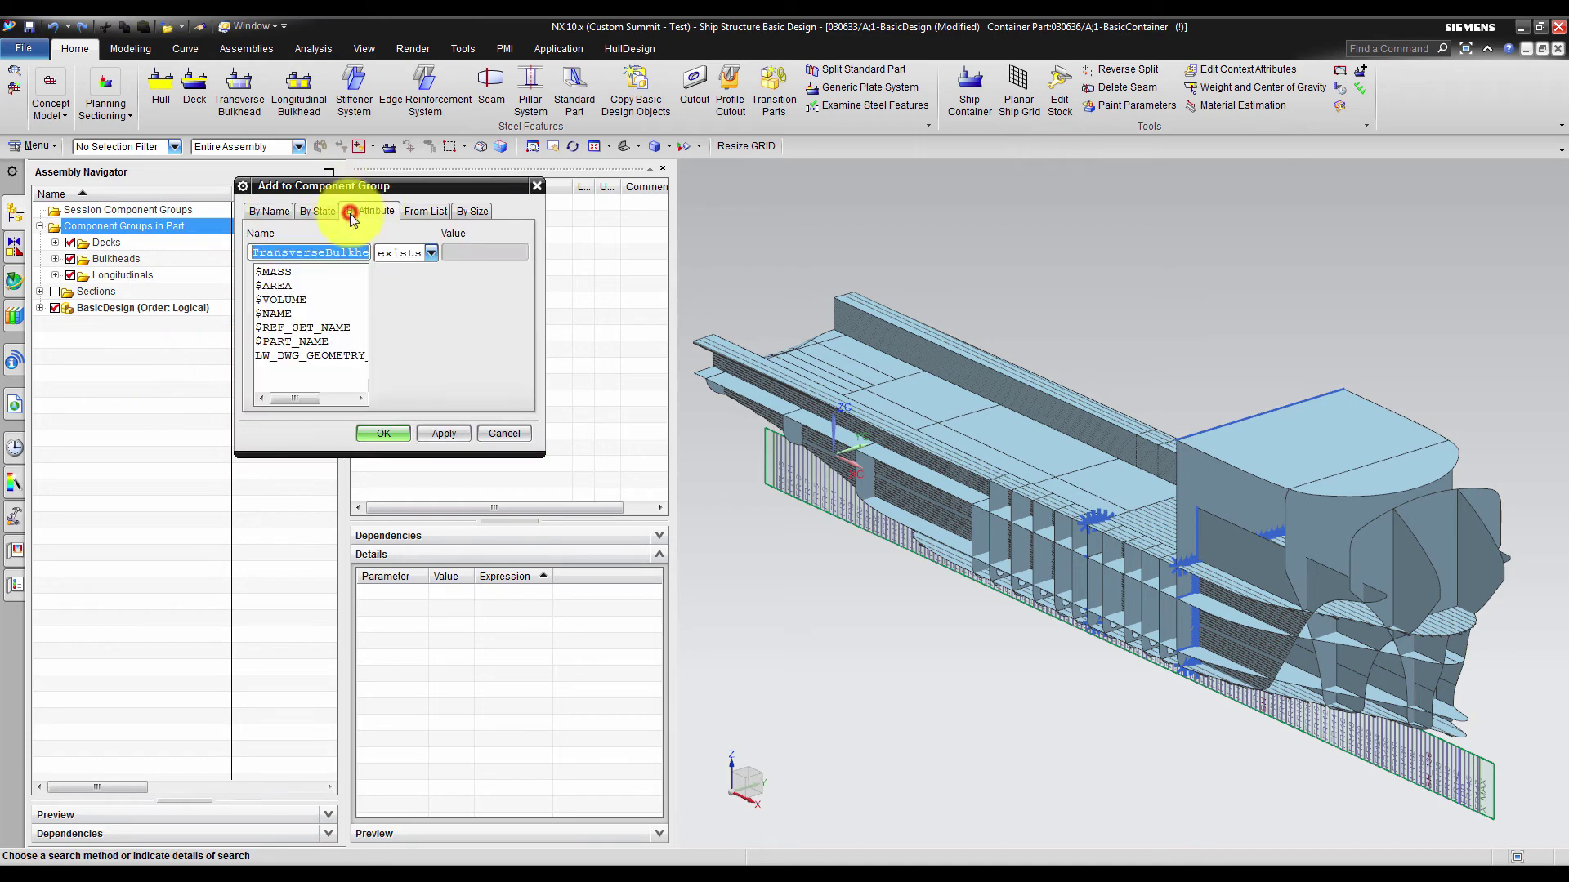
pyautogui.click(377, 431)
pyautogui.write('Web Fr')
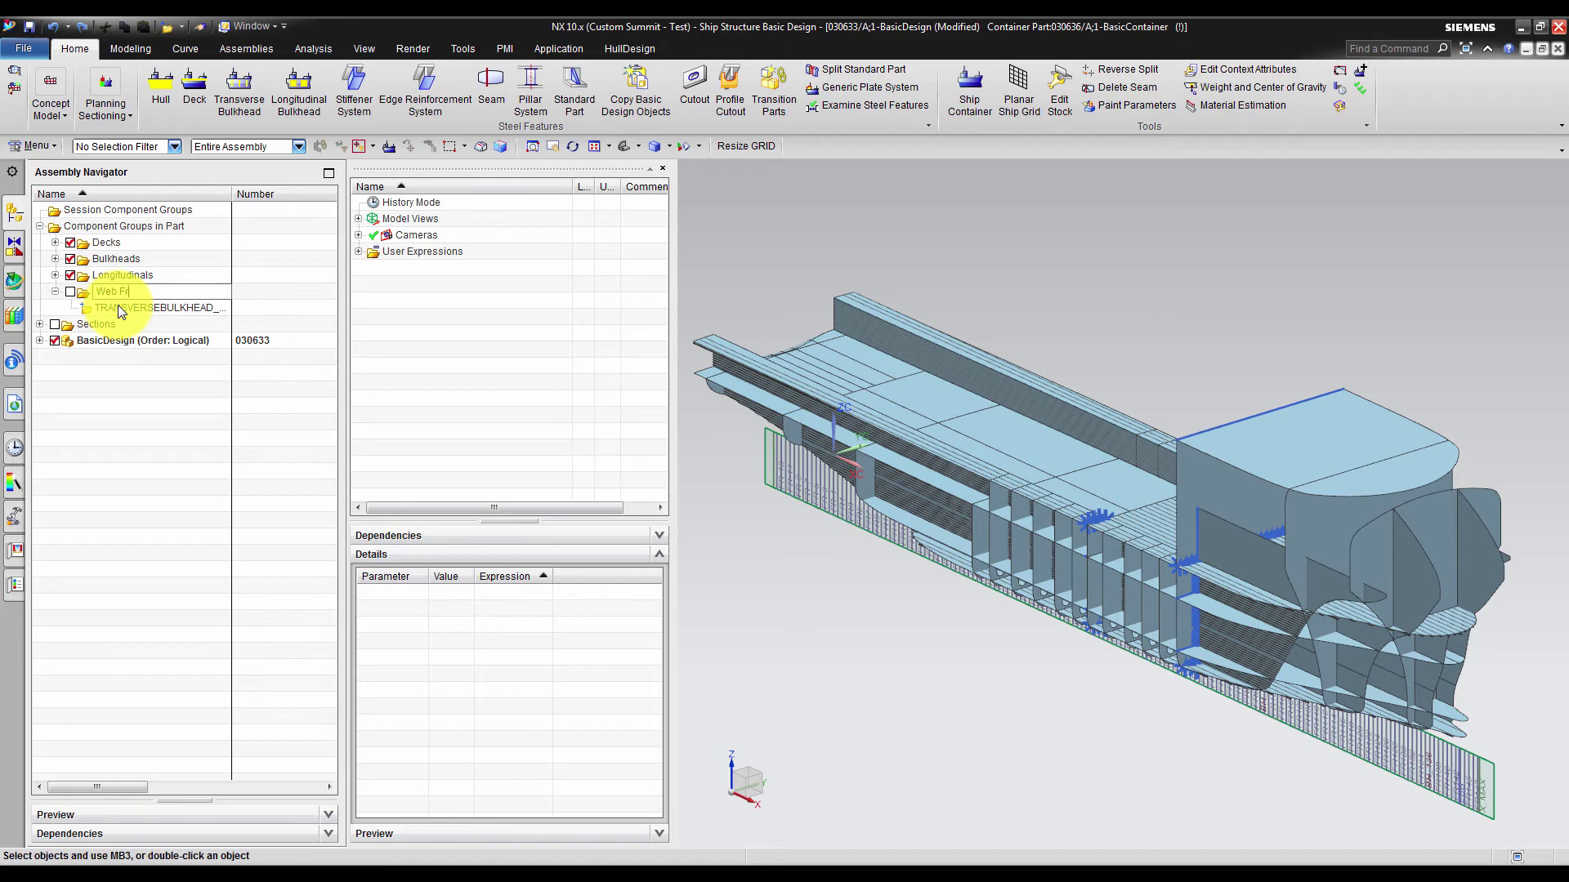
pyautogui.write('ames')
pyautogui.press('Return')
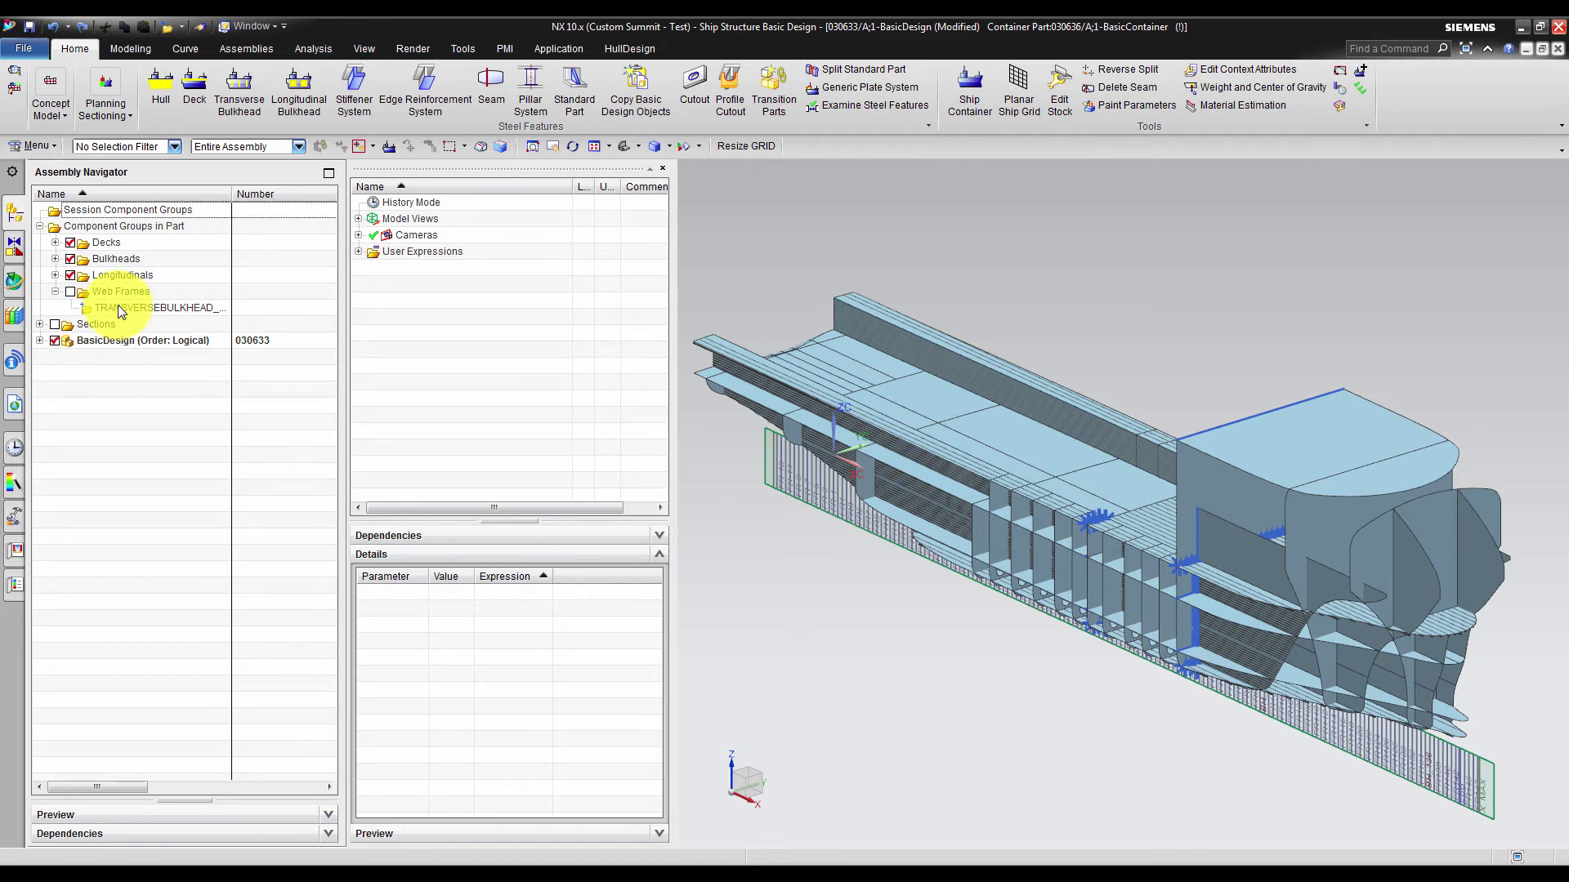
# - Apply Web Frames to highlight its transverse-bulkhead parts
pyautogui.click(117, 306)
pyautogui.rightClick(141, 295)
pyautogui.click(145, 302)
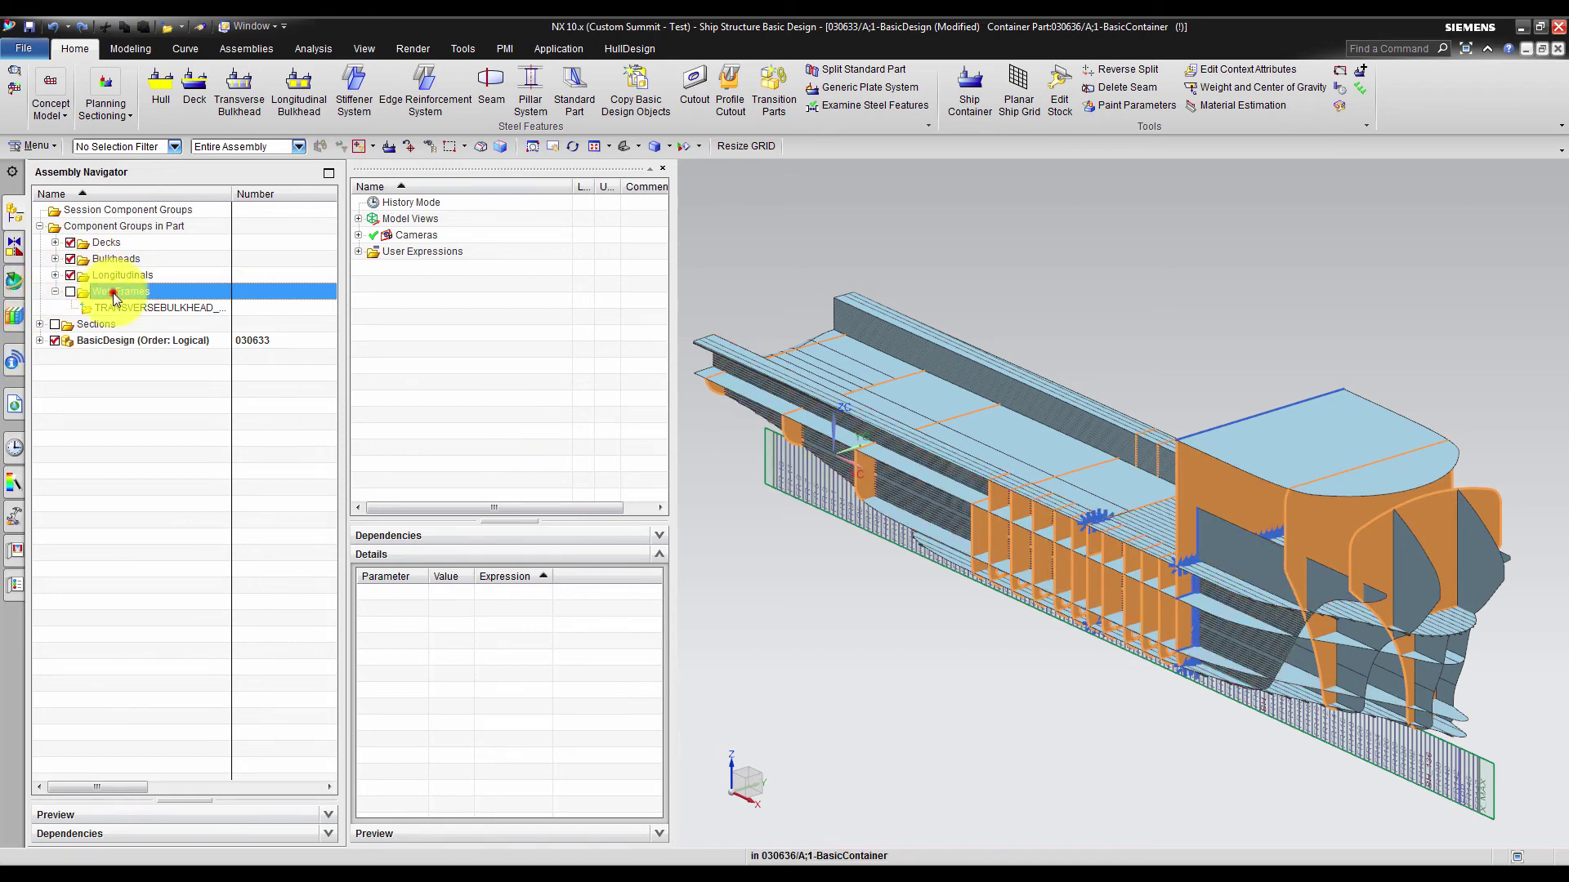
# - Add a 'Match any of' By Name rule to Web Frames and select it
pyautogui.rightClick(113, 292)
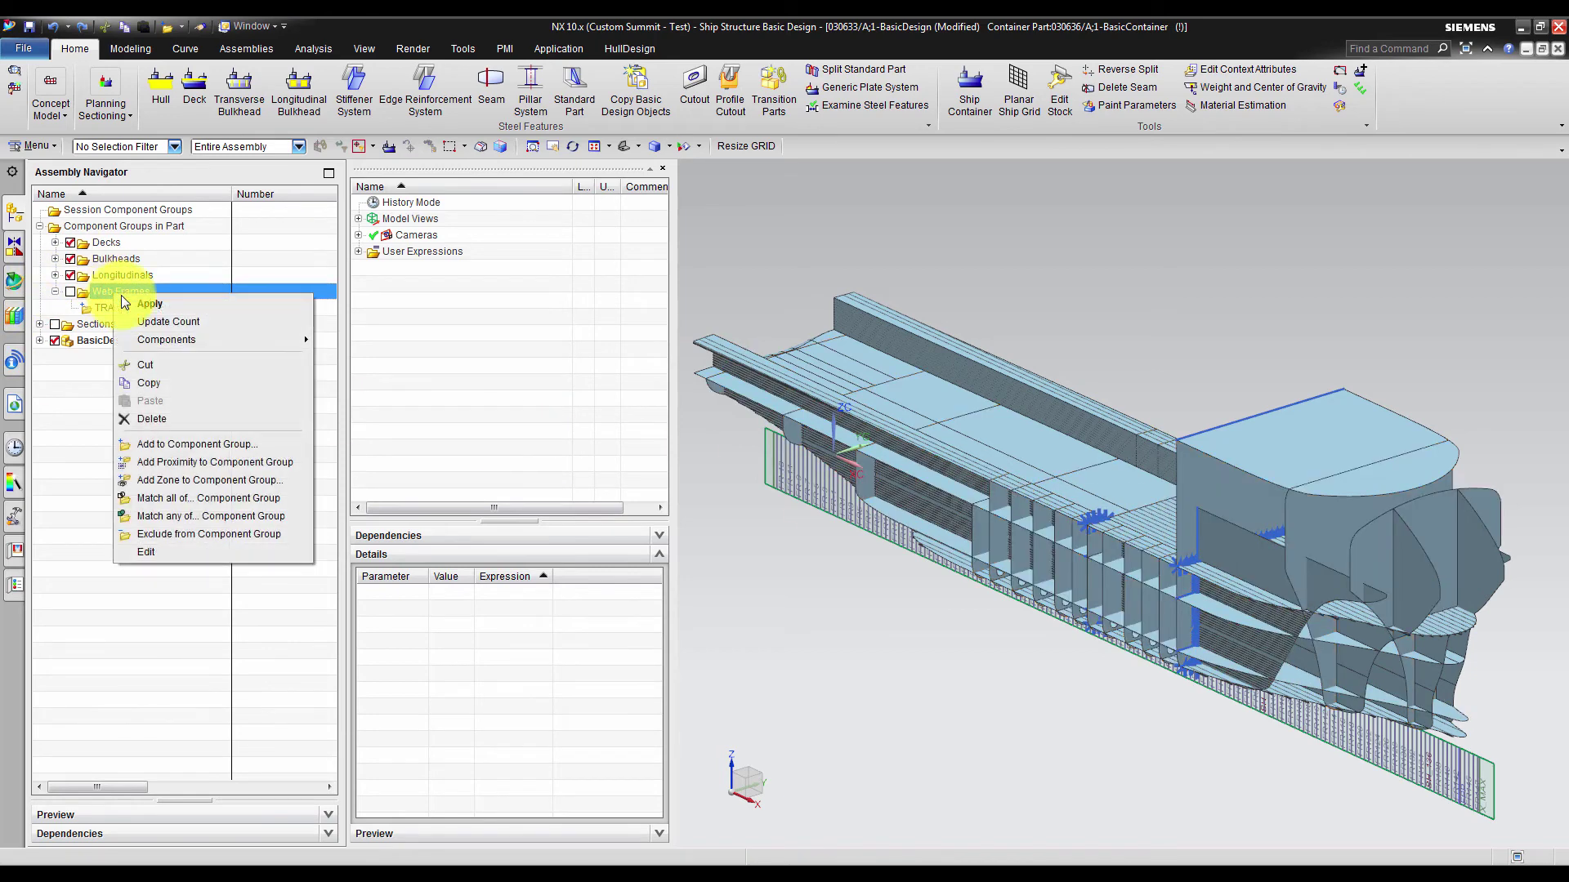
pyautogui.click(154, 444)
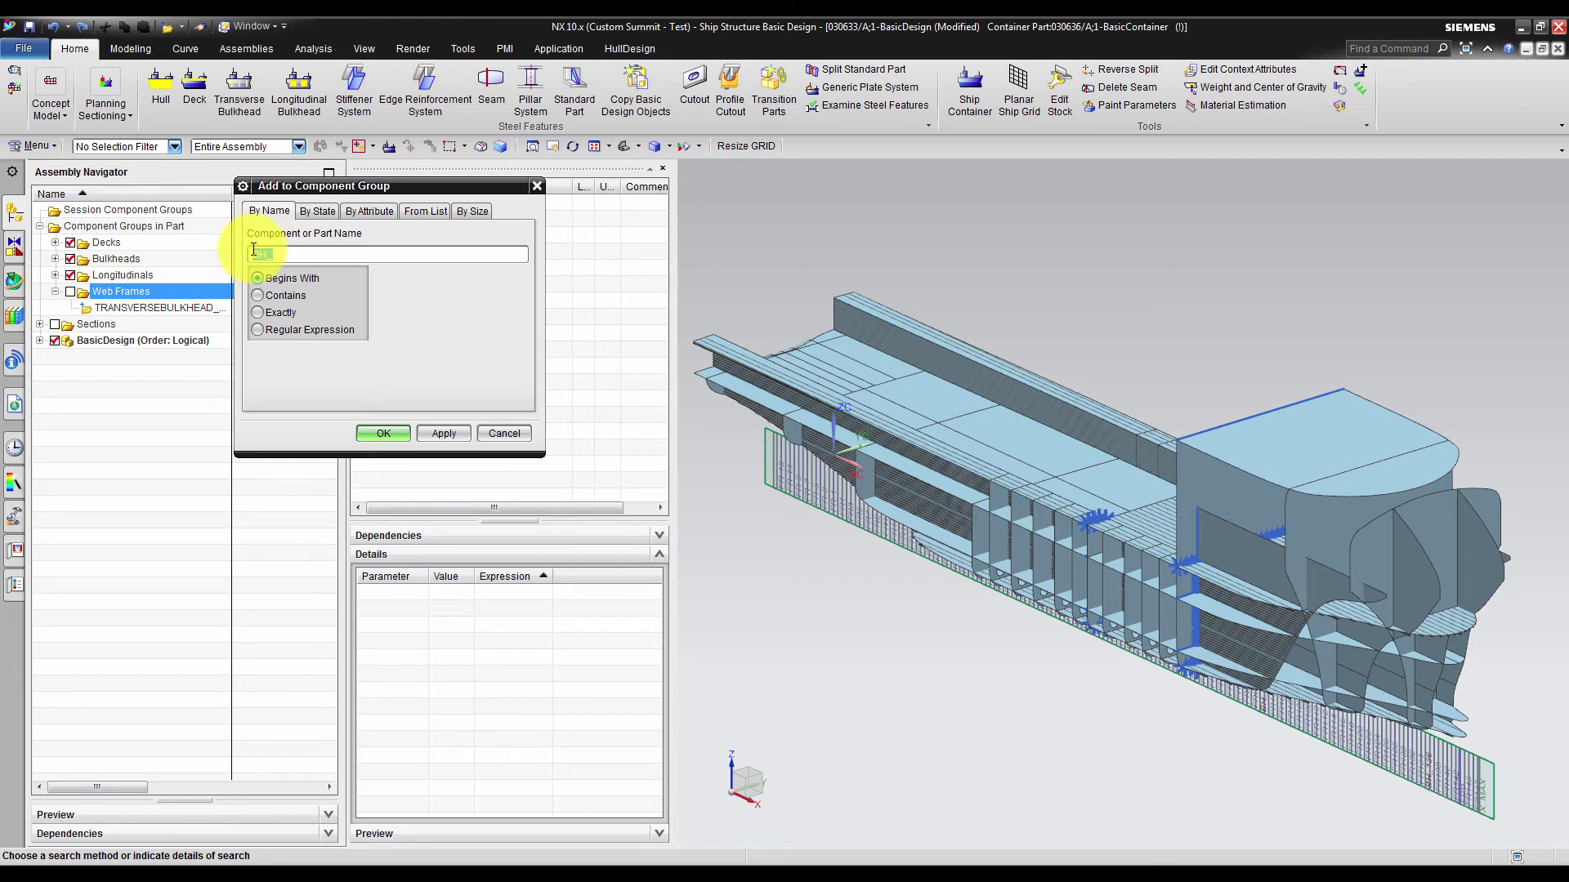
pyautogui.click(371, 439)
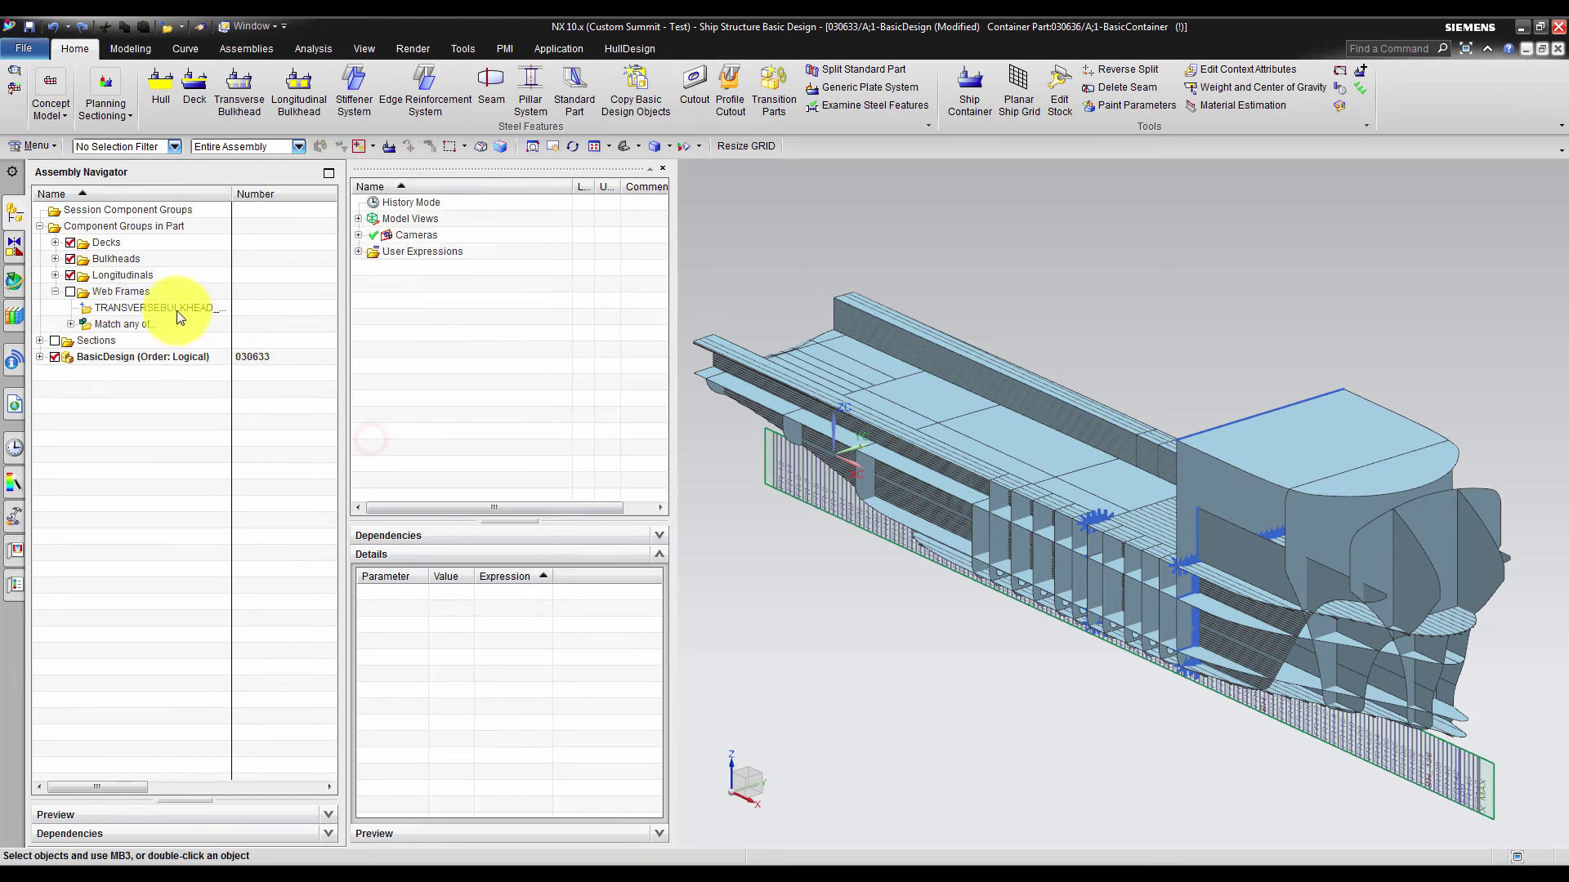
pyautogui.click(108, 328)
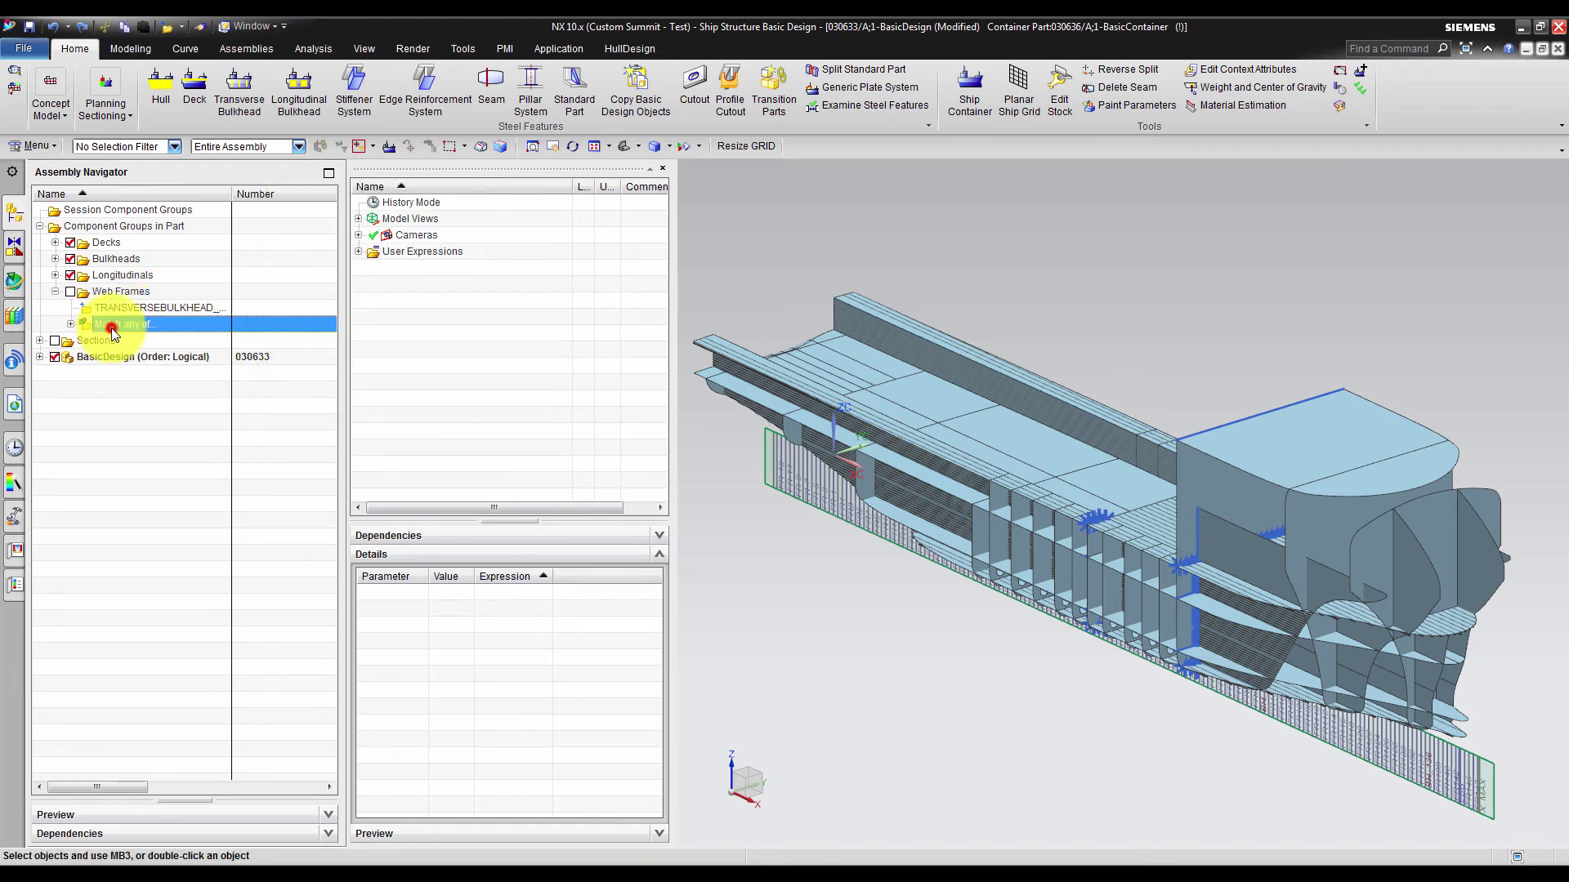
# - Convert the 'Match any of' rule into an Exclude rule, then expand and collapse it to check its criteria
pyautogui.rightClick(112, 327)
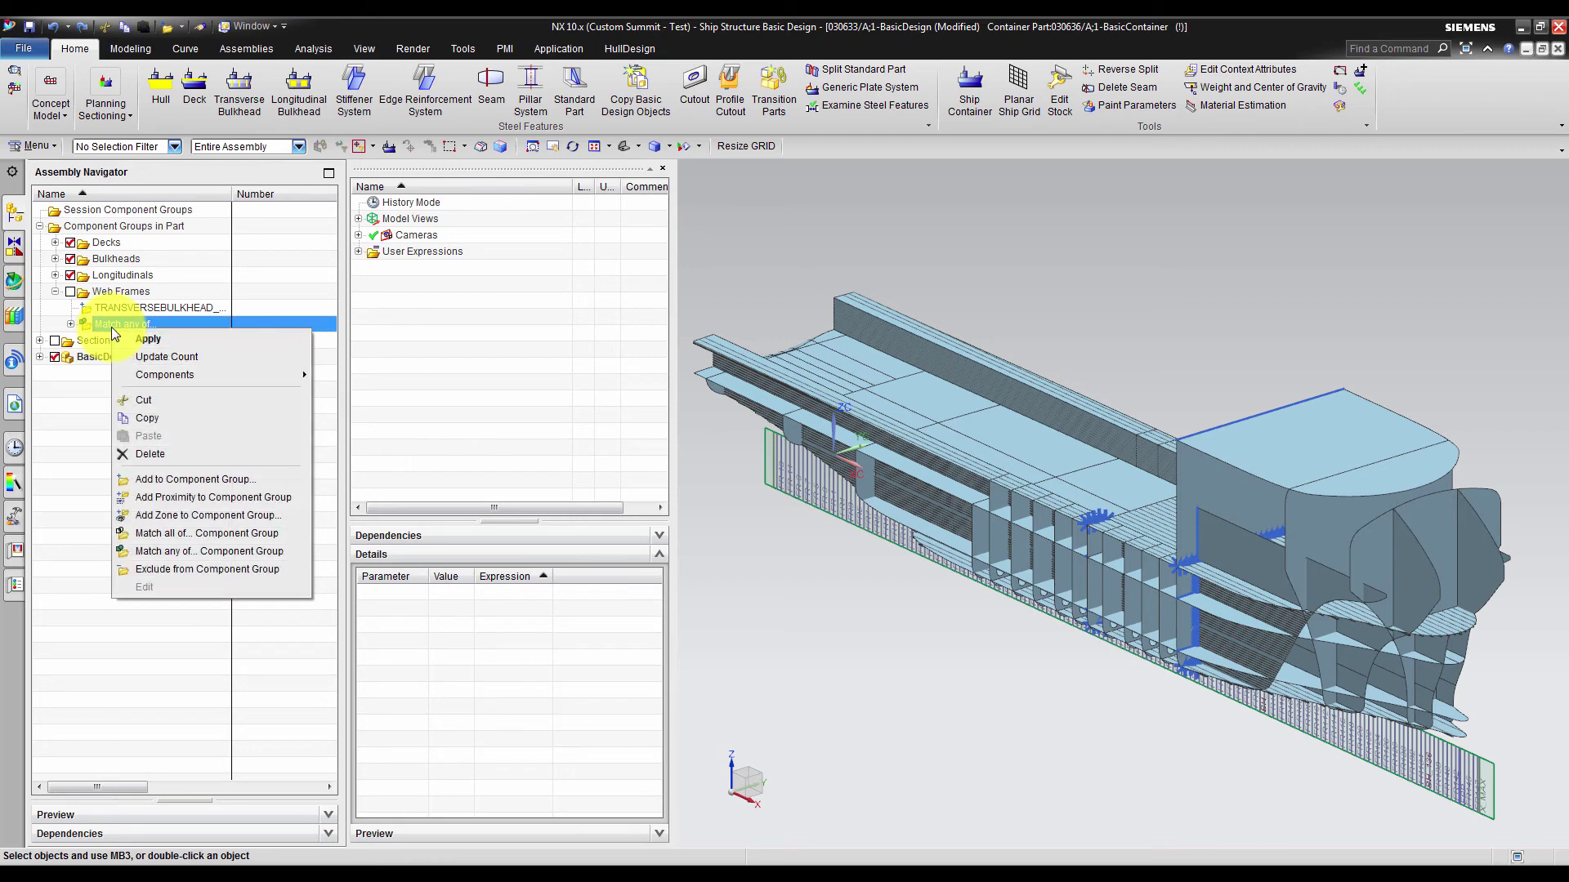
pyautogui.click(247, 574)
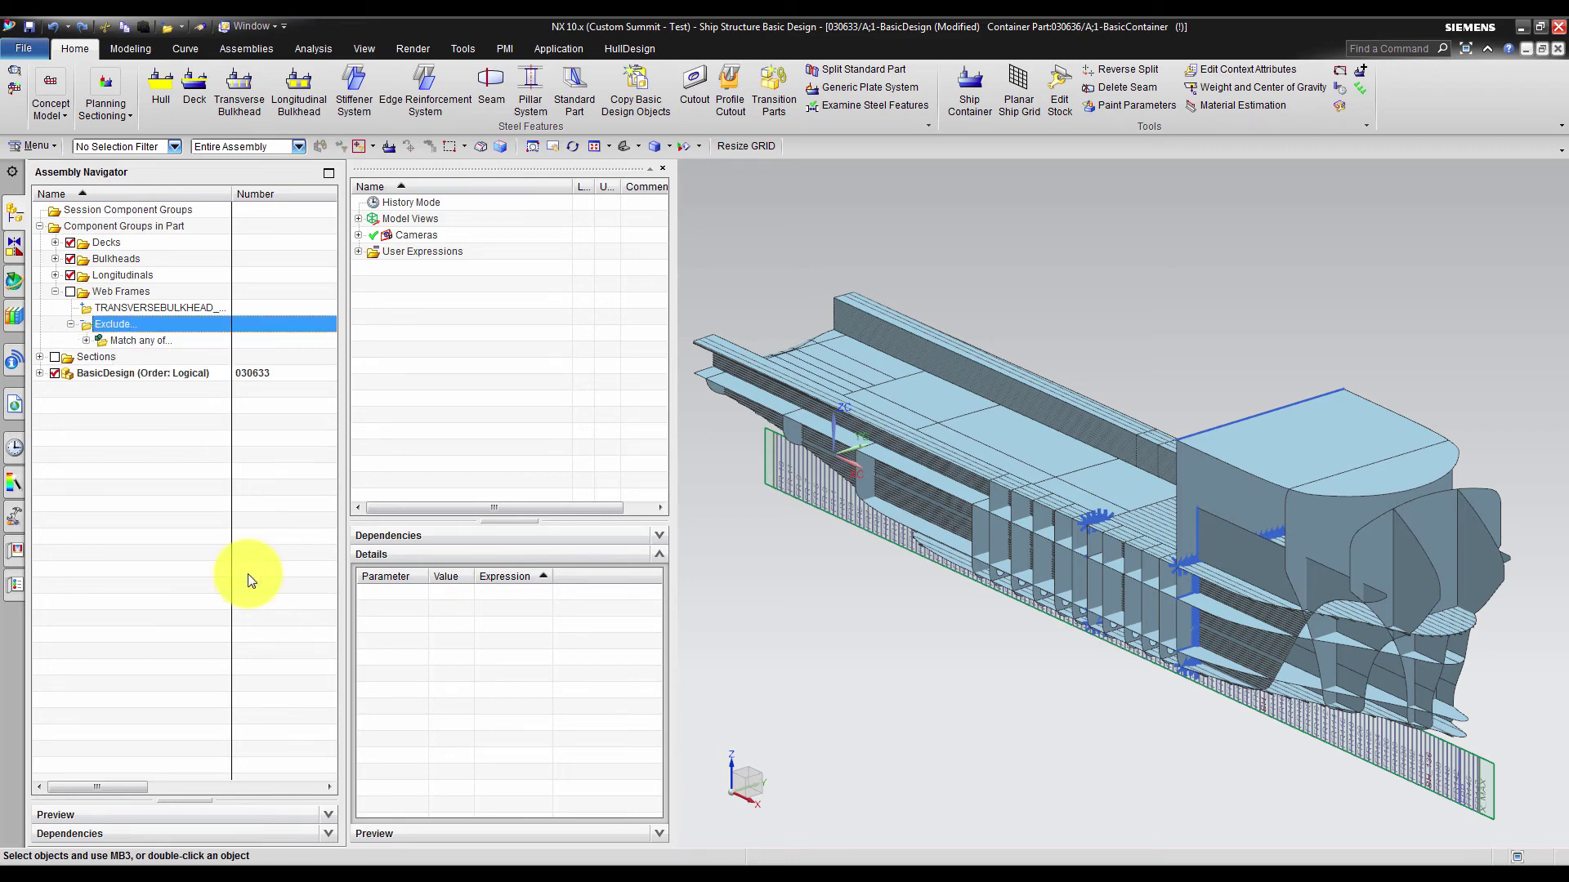
pyautogui.click(86, 340)
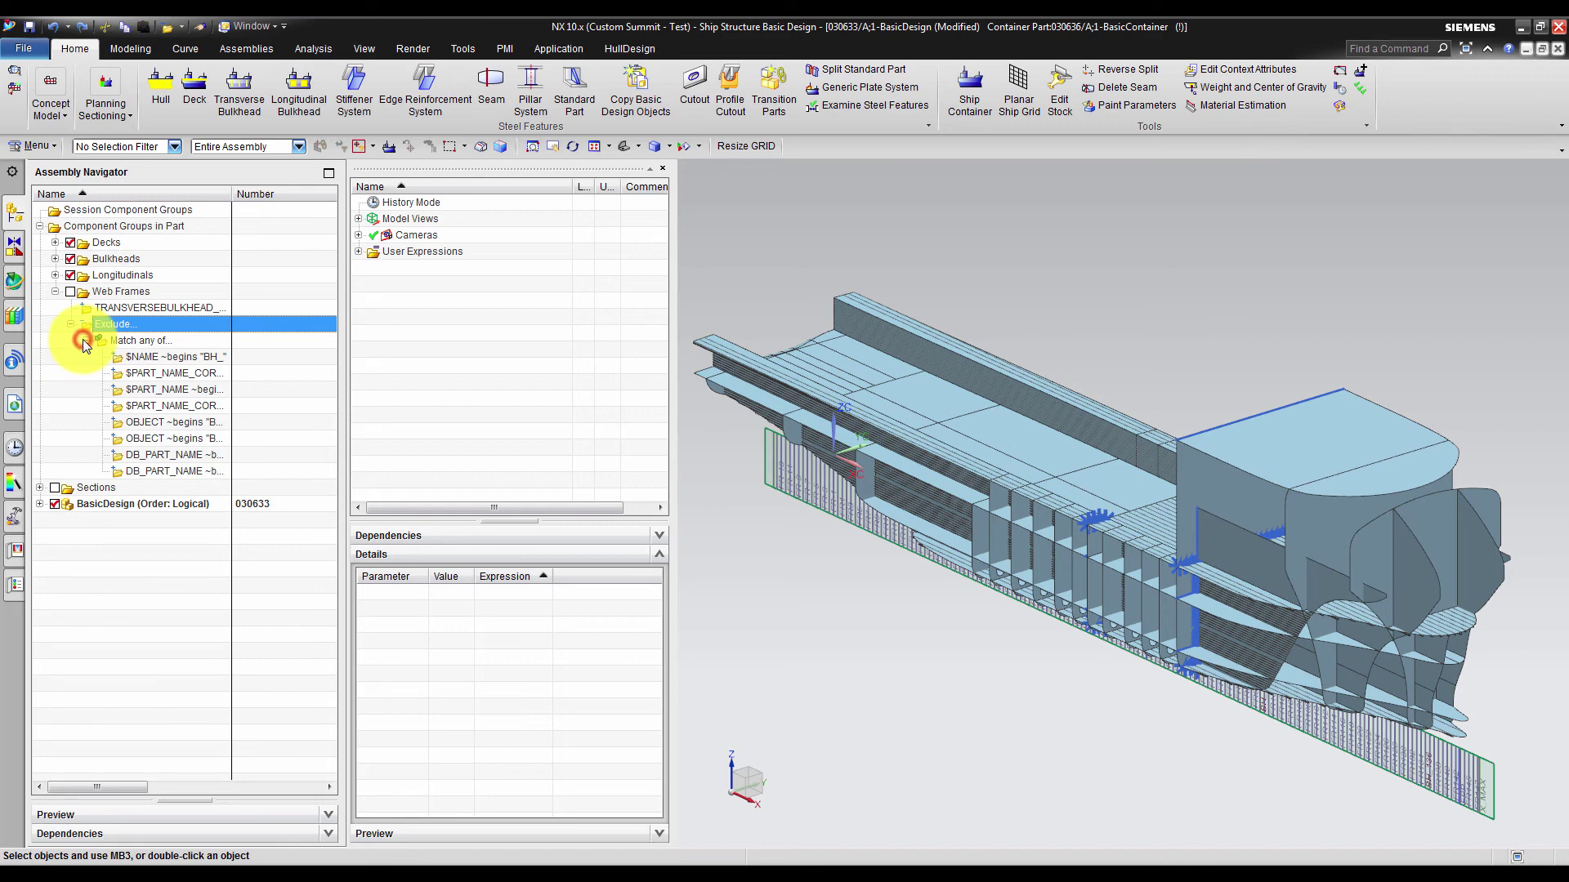
pyautogui.click(87, 339)
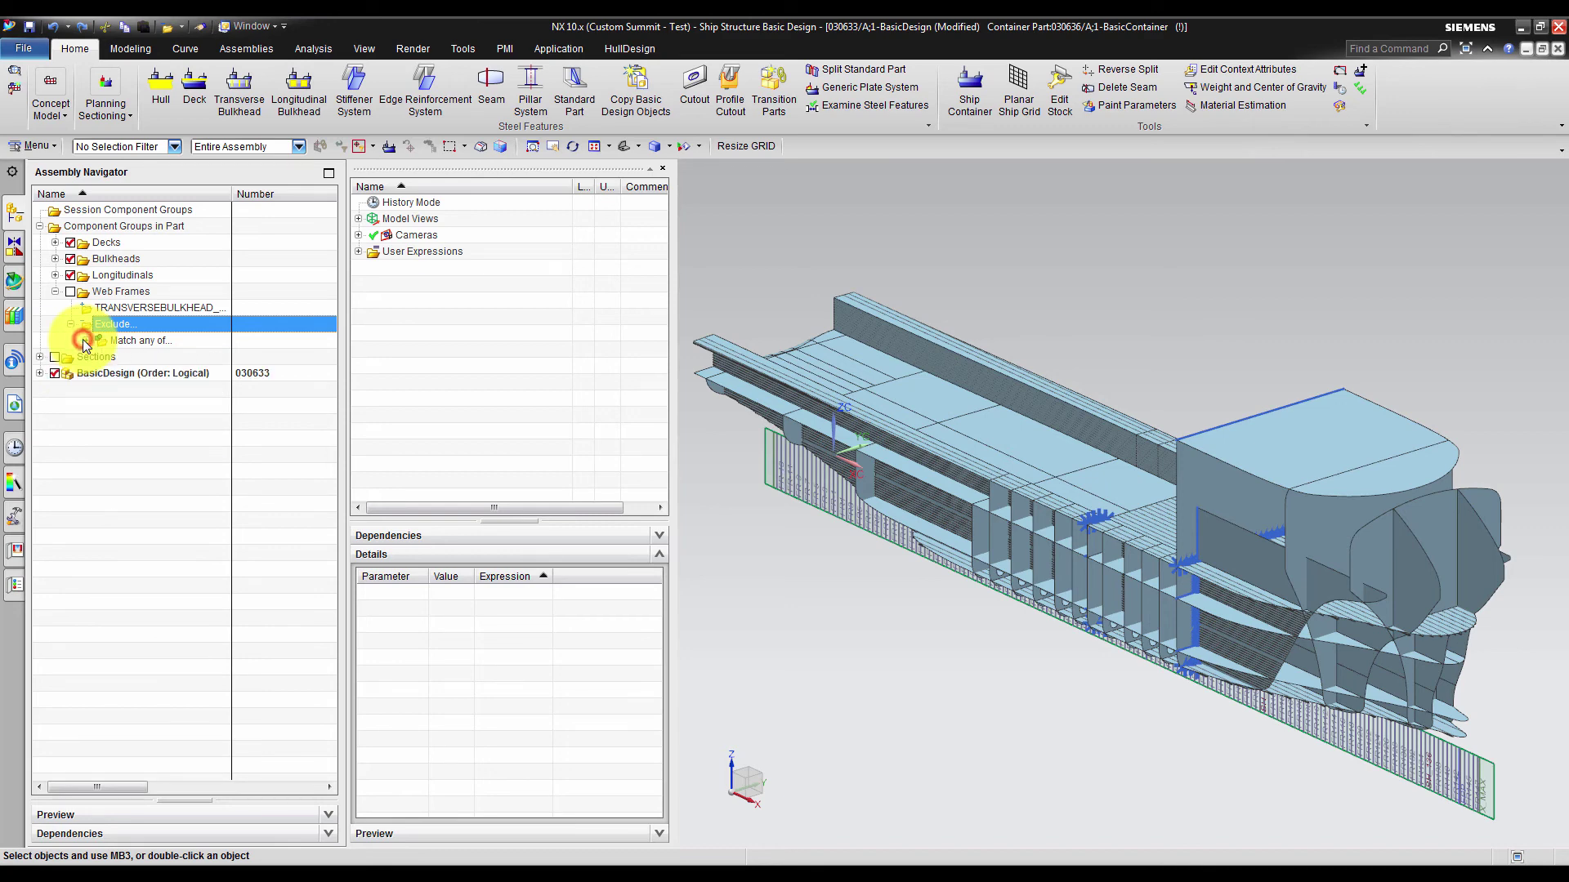
# - Apply the Web Frames group so only web frame plates highlight, excluding BH_ bulkheads
pyautogui.rightClick(105, 291)
pyautogui.click(123, 308)
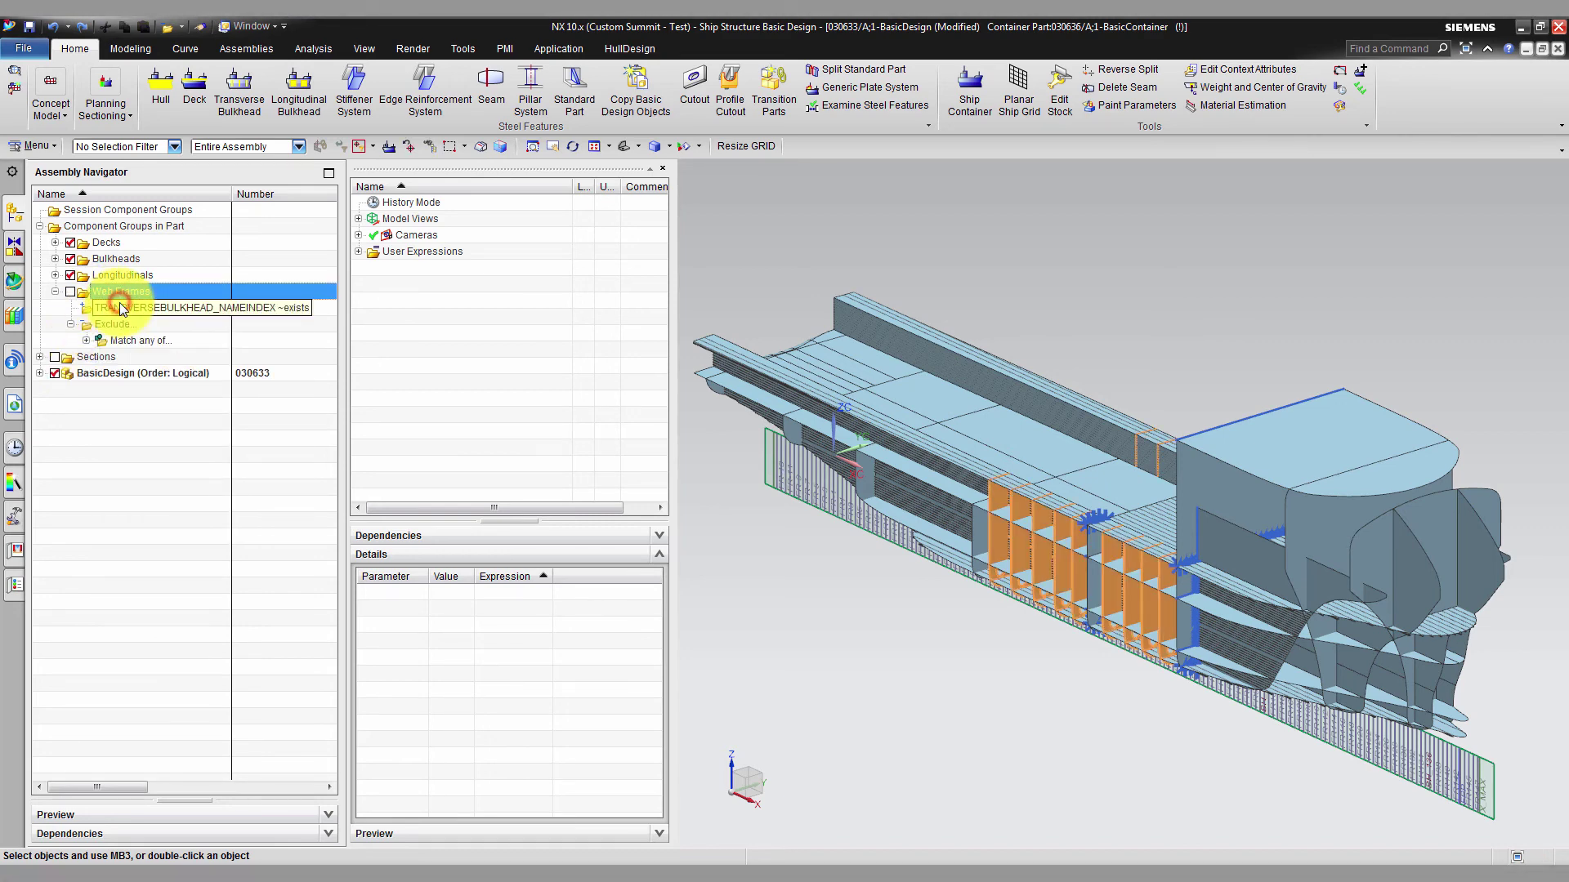